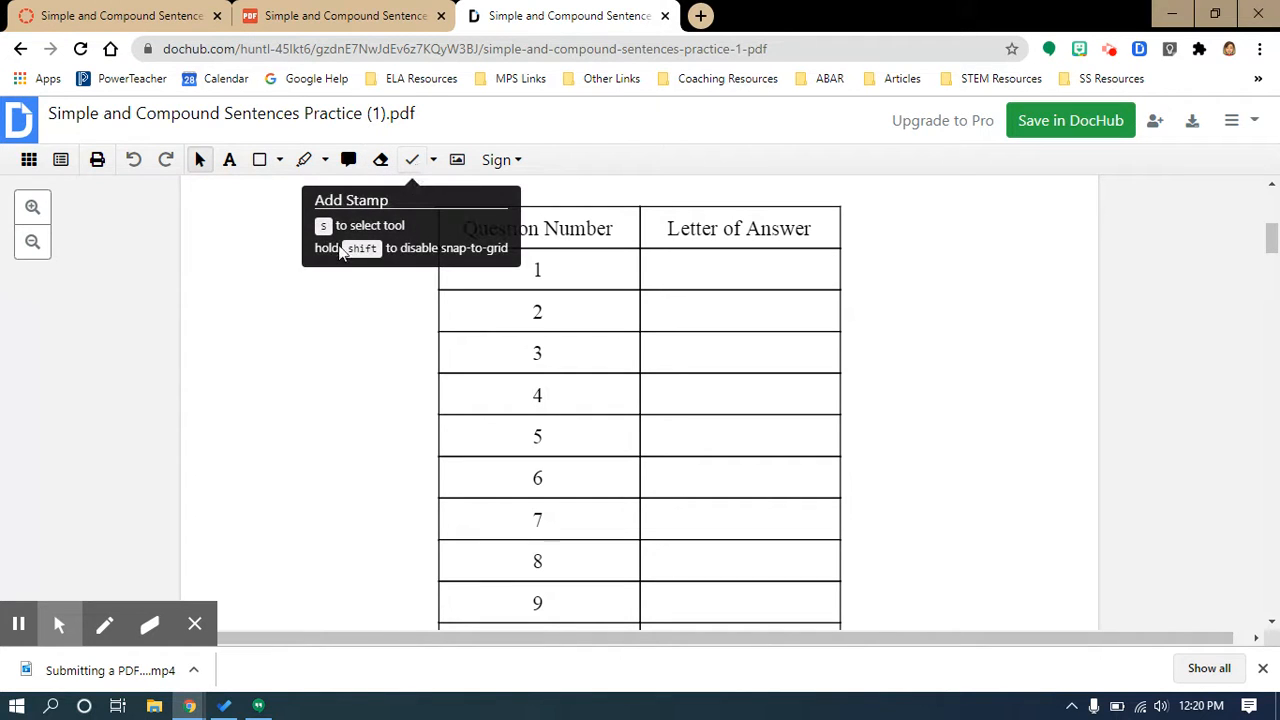
Step: Add the answer C as a text box in the Letter of Answer cell for question 1
left_click(229, 162)
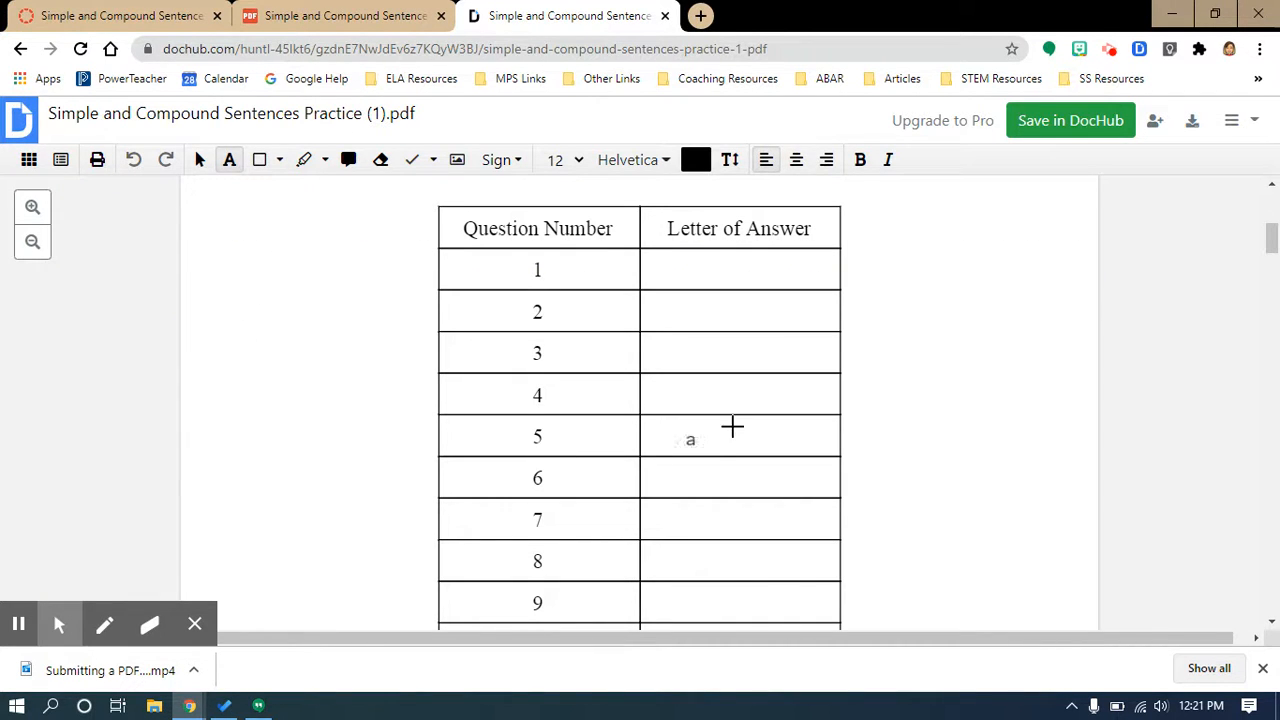
left_click(740, 275)
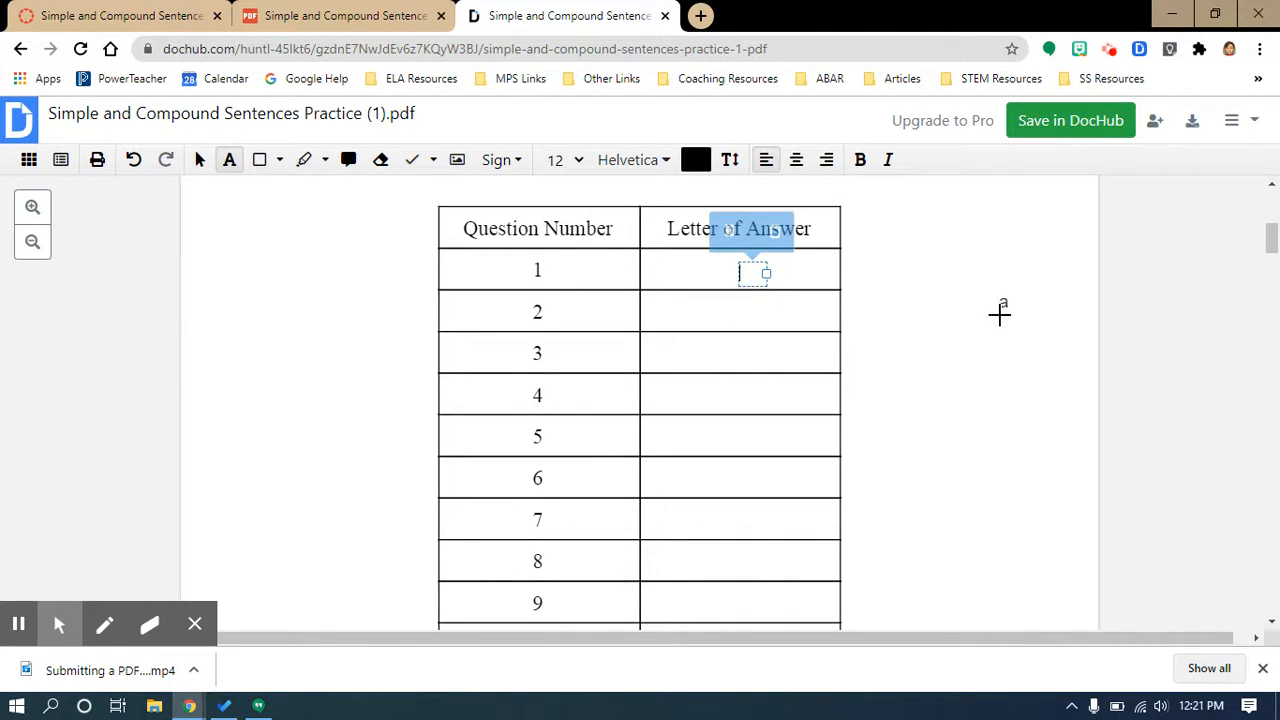
type("C")
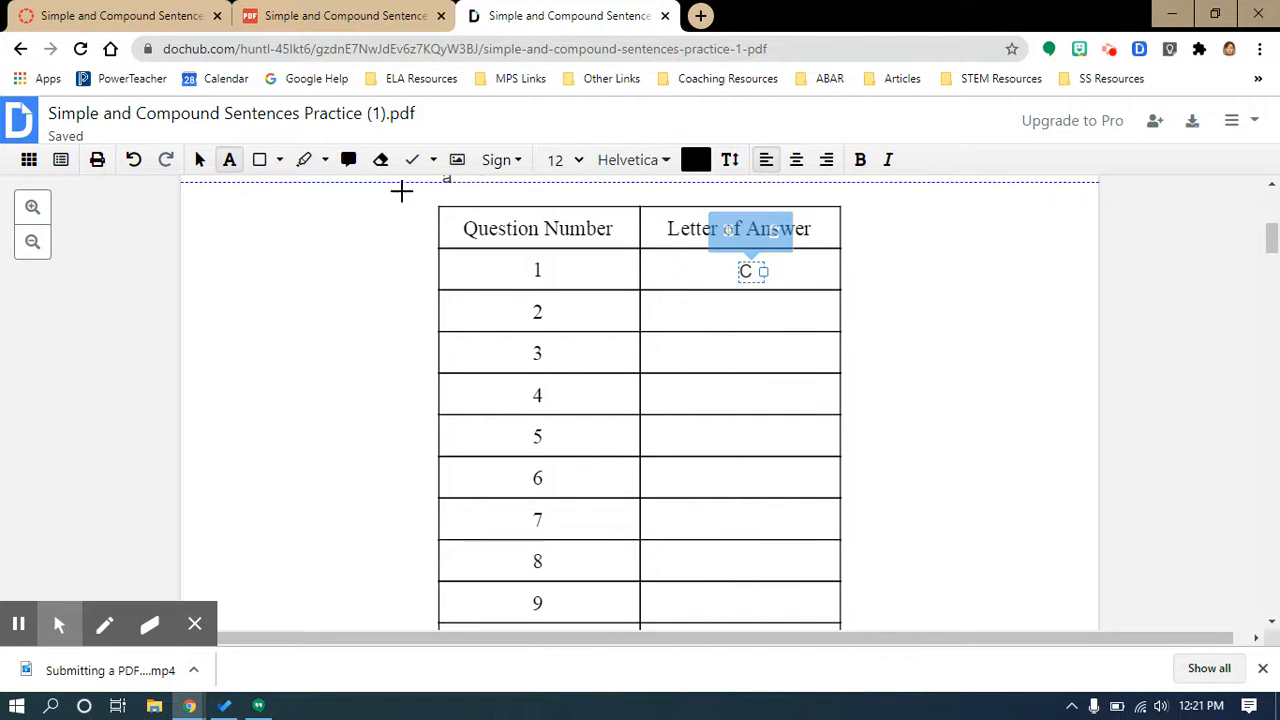
left_click(200, 162)
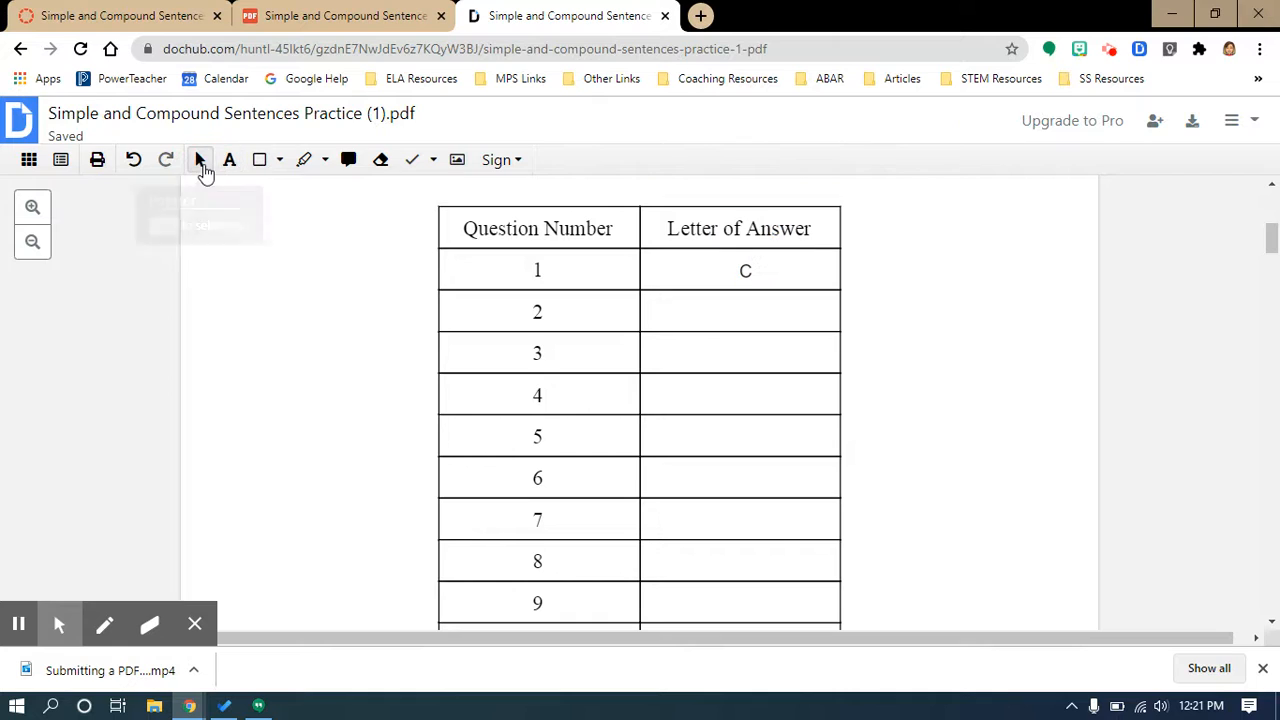
Step: Move the C text box to the left side of the question 1 answer cell
left_click(744, 274)
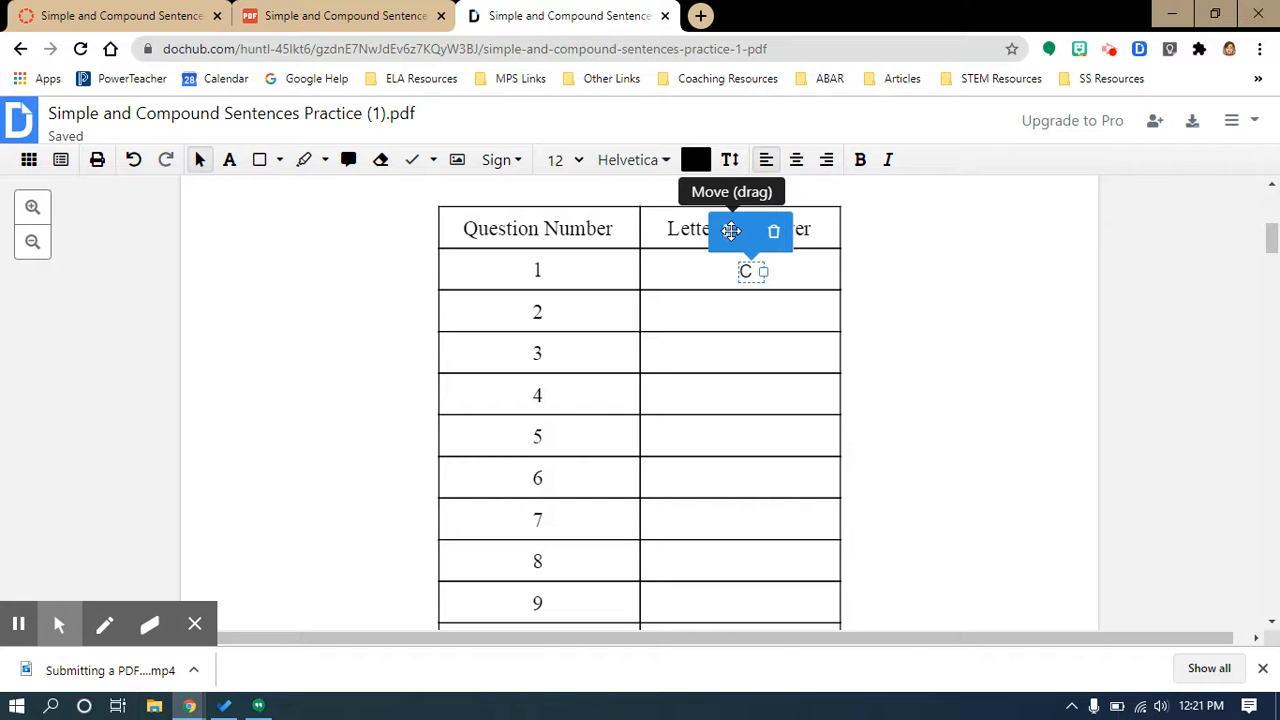
left_click_drag(728, 231, 642, 231)
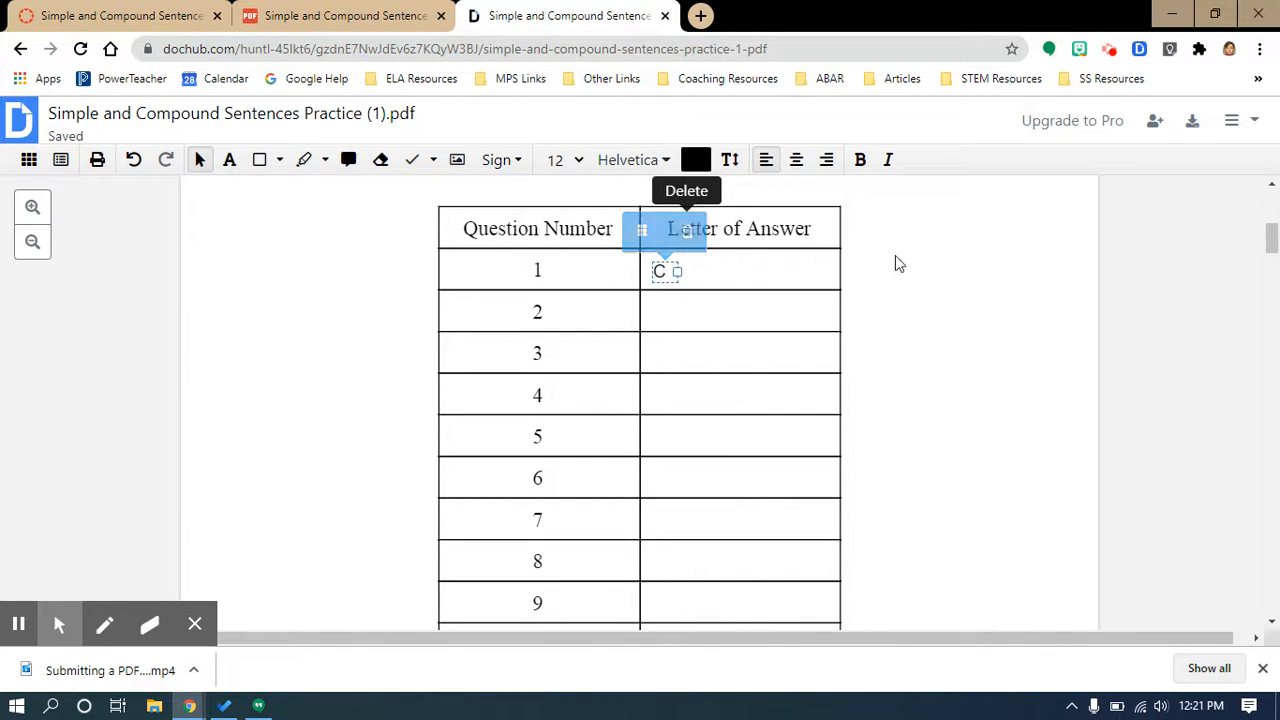
left_click(928, 270)
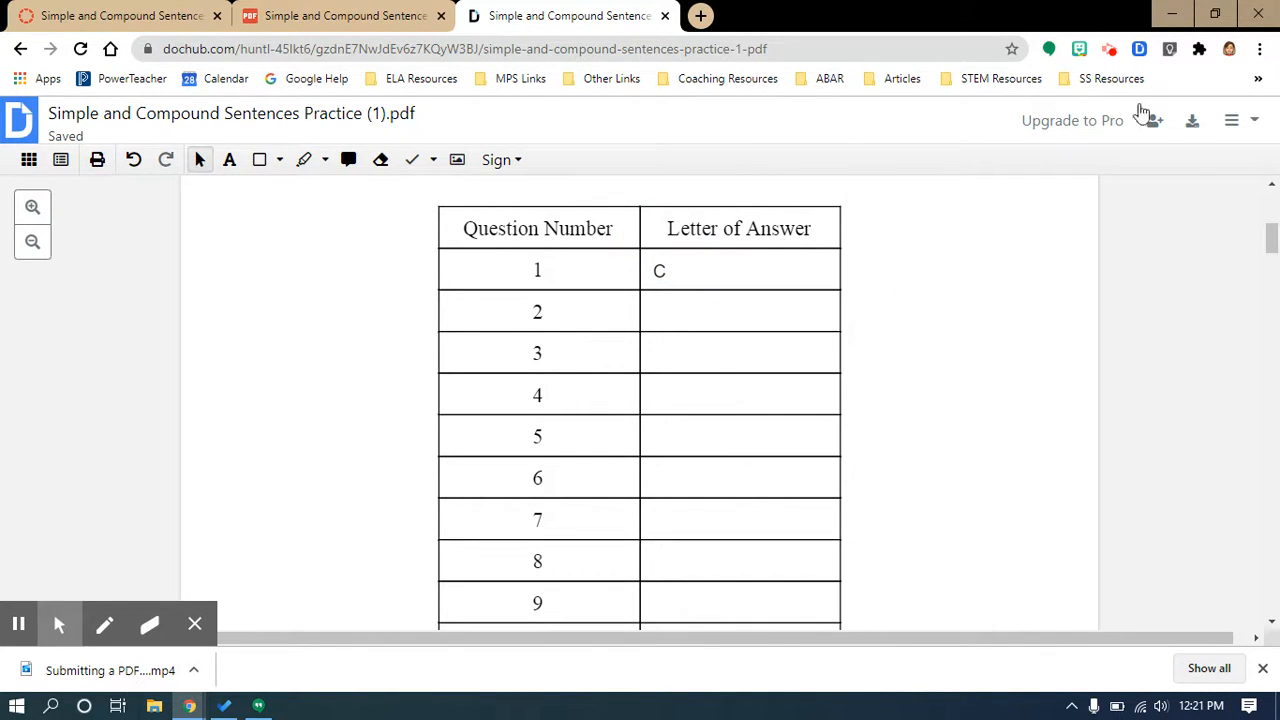
Step: Open the download or export dialog for the document and choose Google Drive as the destination
scroll(948, 430, "up", 1)
scroll(948, 430, "up", 4)
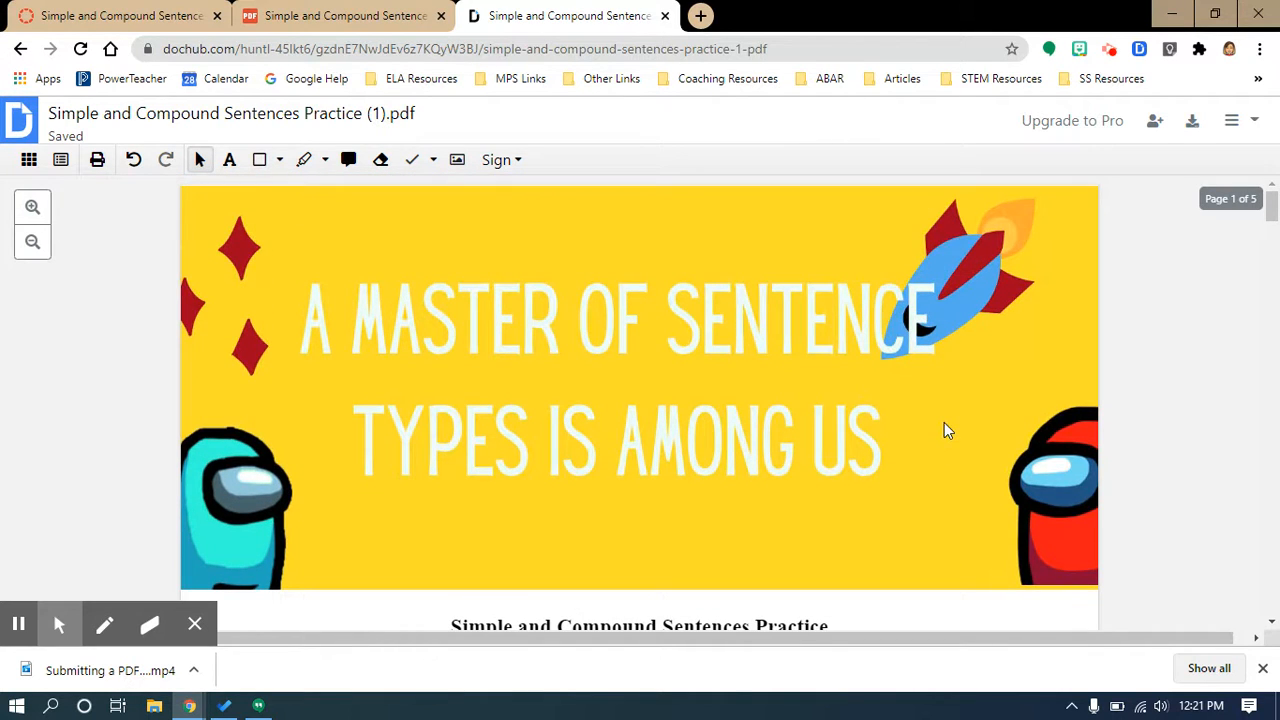
left_click(1192, 124)
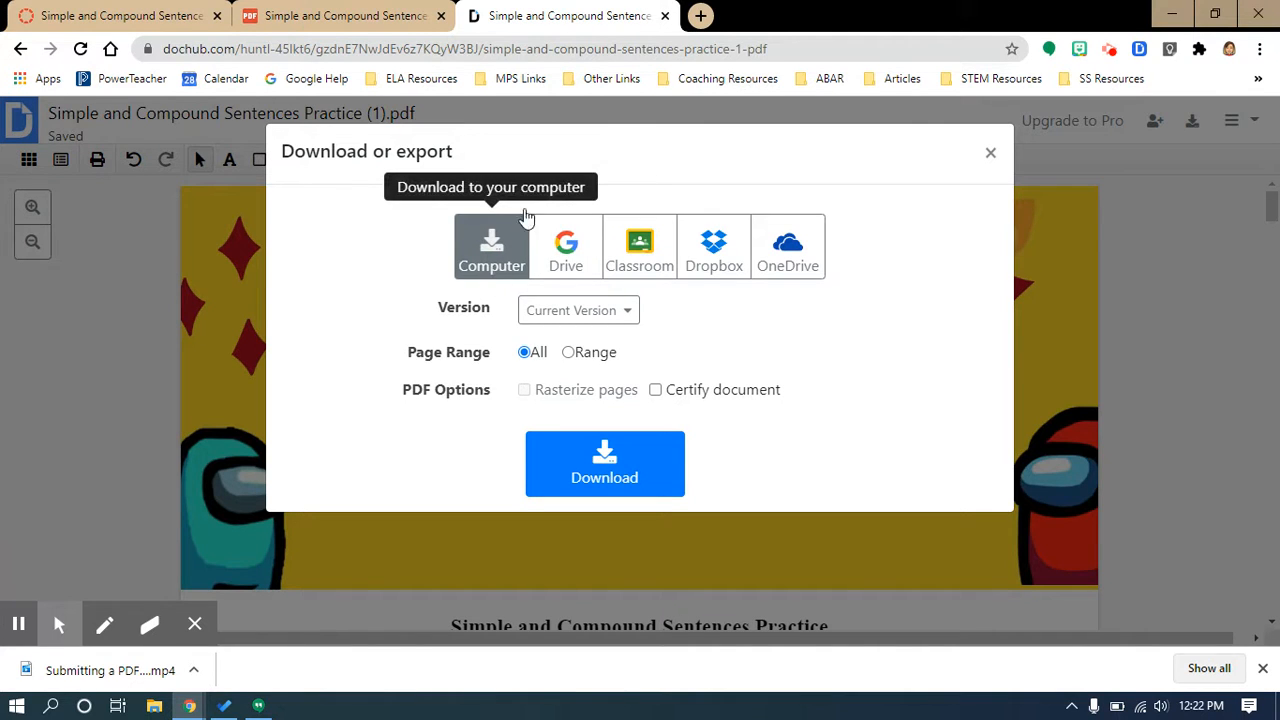
left_click(578, 264)
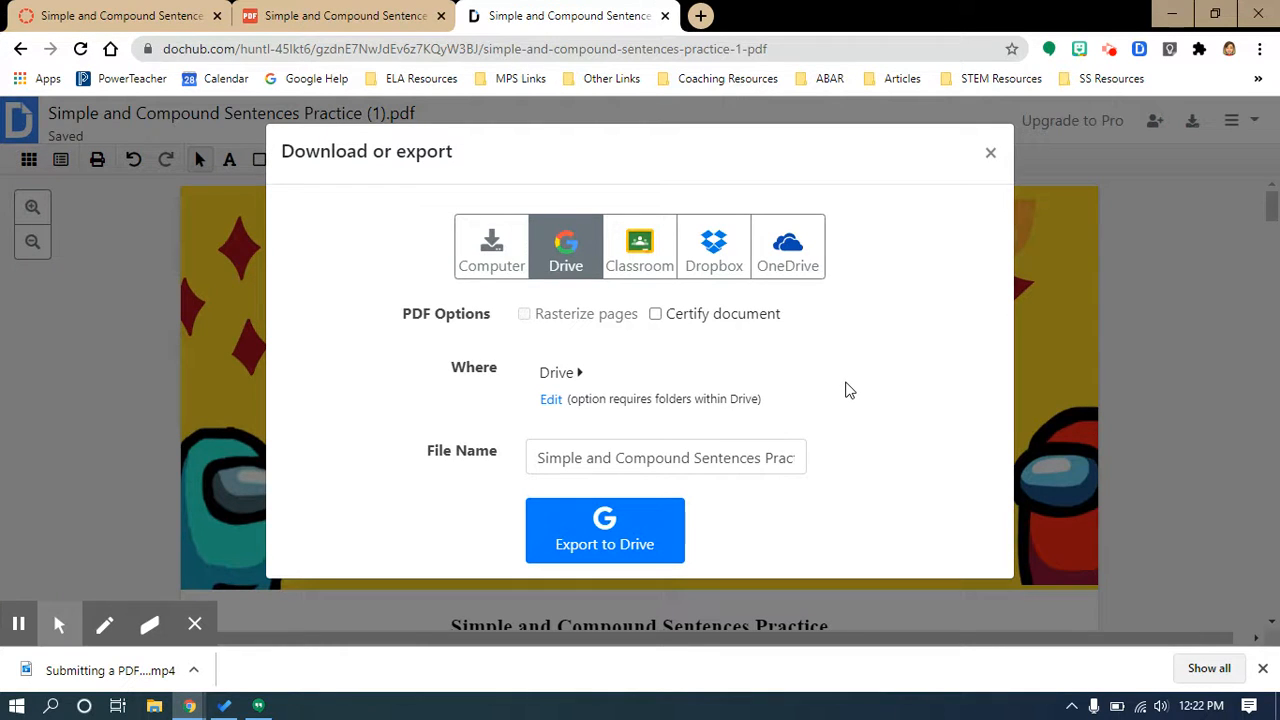
Step: Set the Drive destination folder to Canvas Student > ELA
left_click(555, 401)
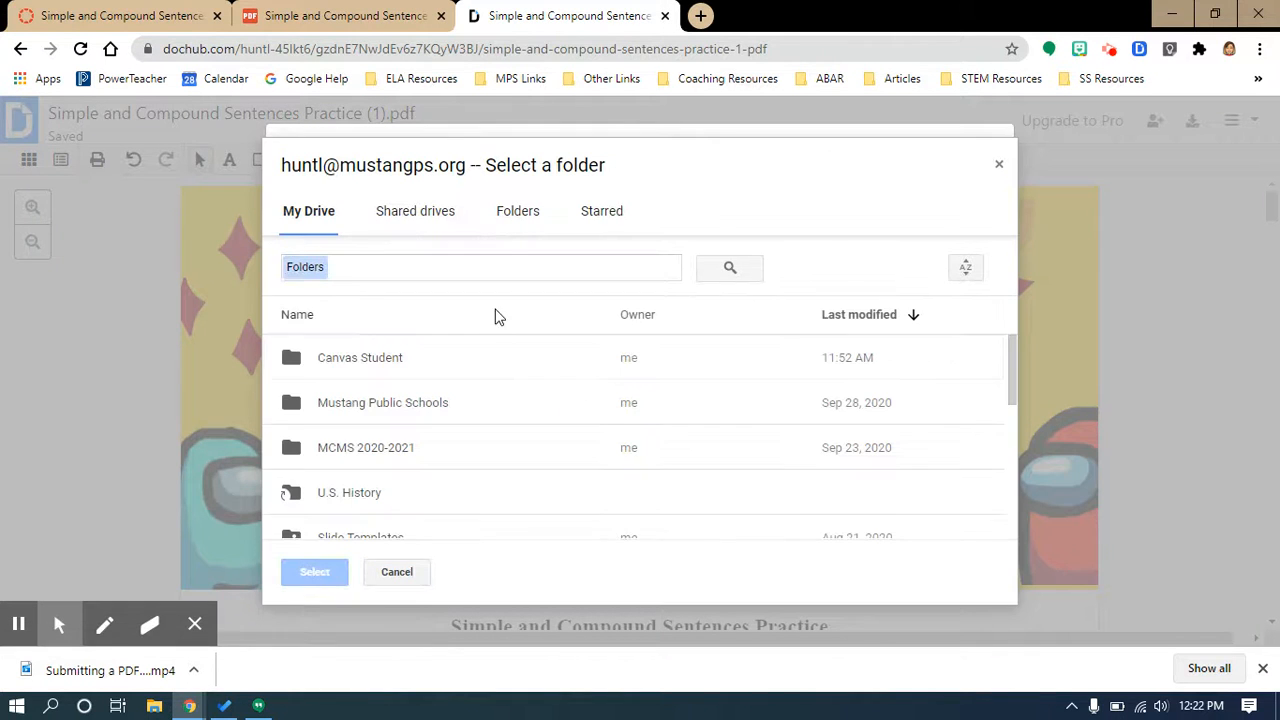
double_click(380, 366)
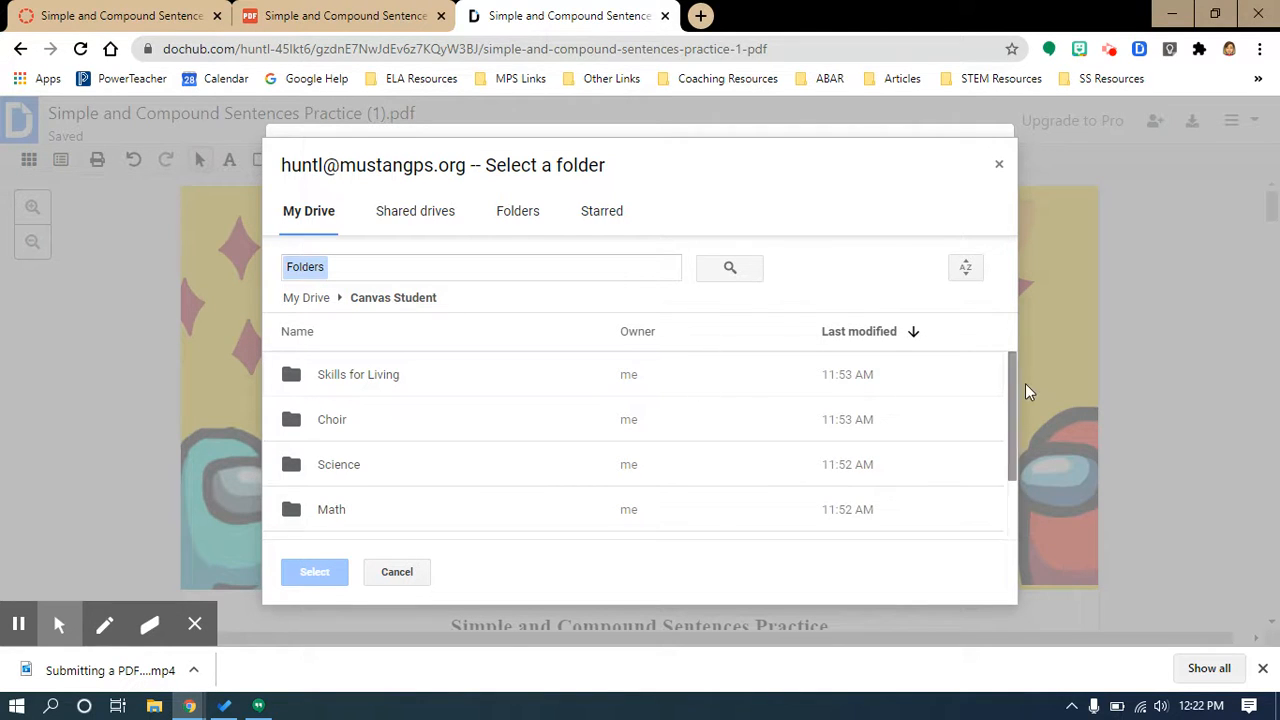
left_click_drag(1013, 389, 1008, 487)
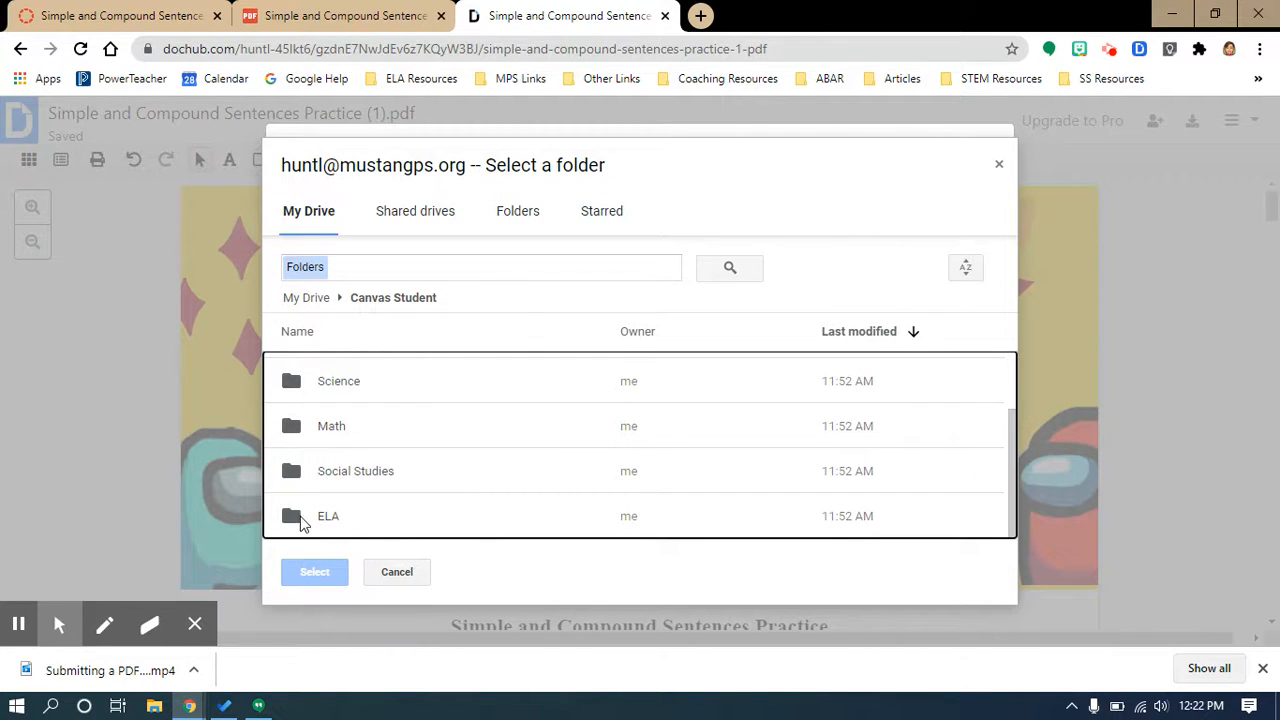
double_click(330, 516)
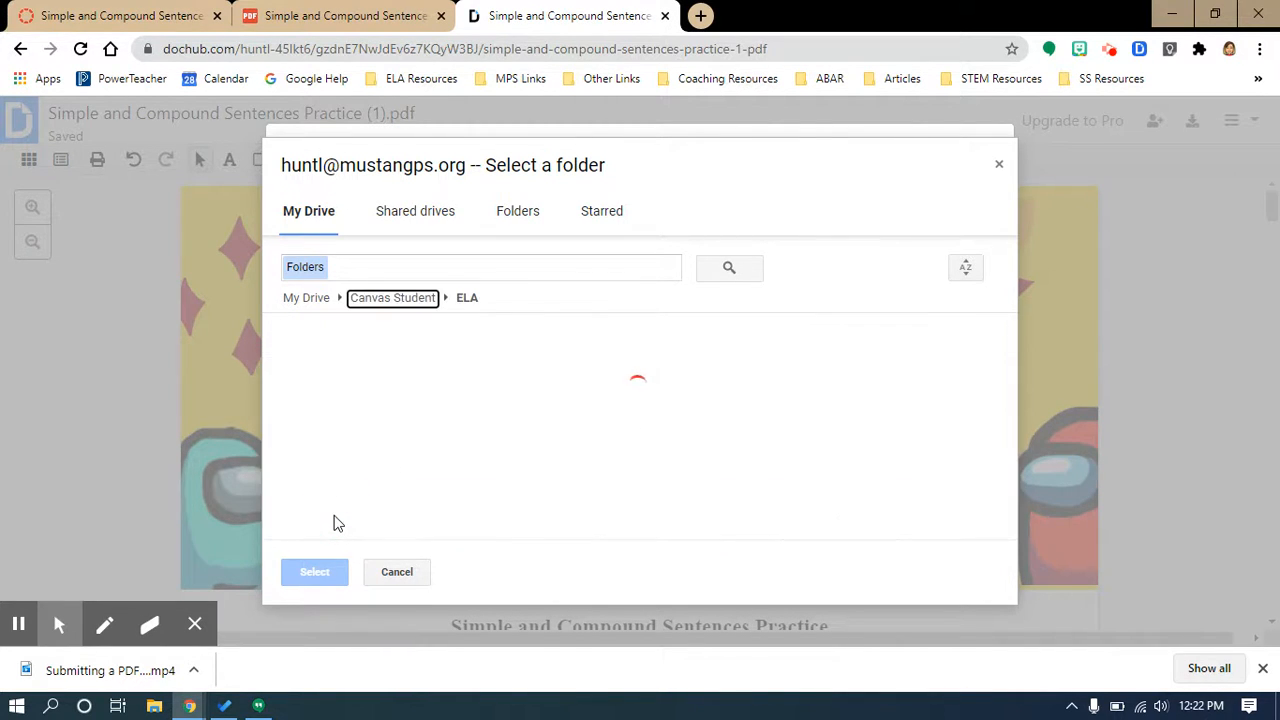
left_click(463, 297)
left_click(418, 298)
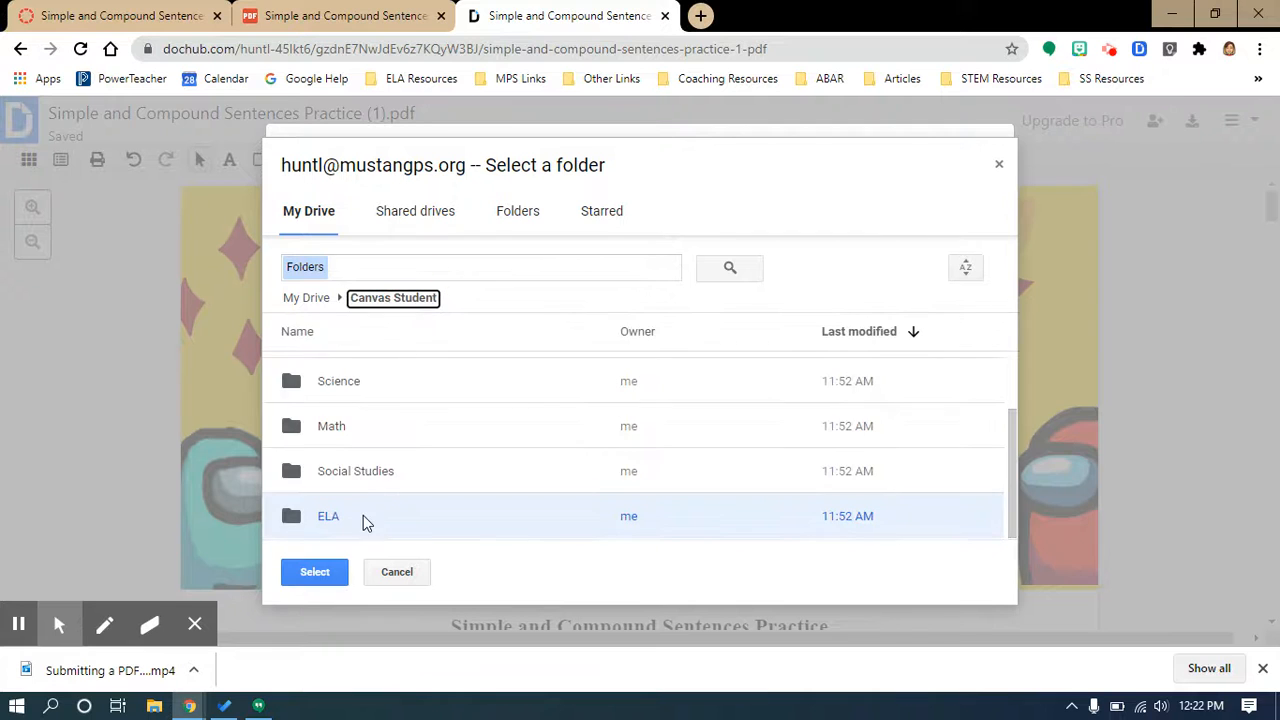
left_click(318, 572)
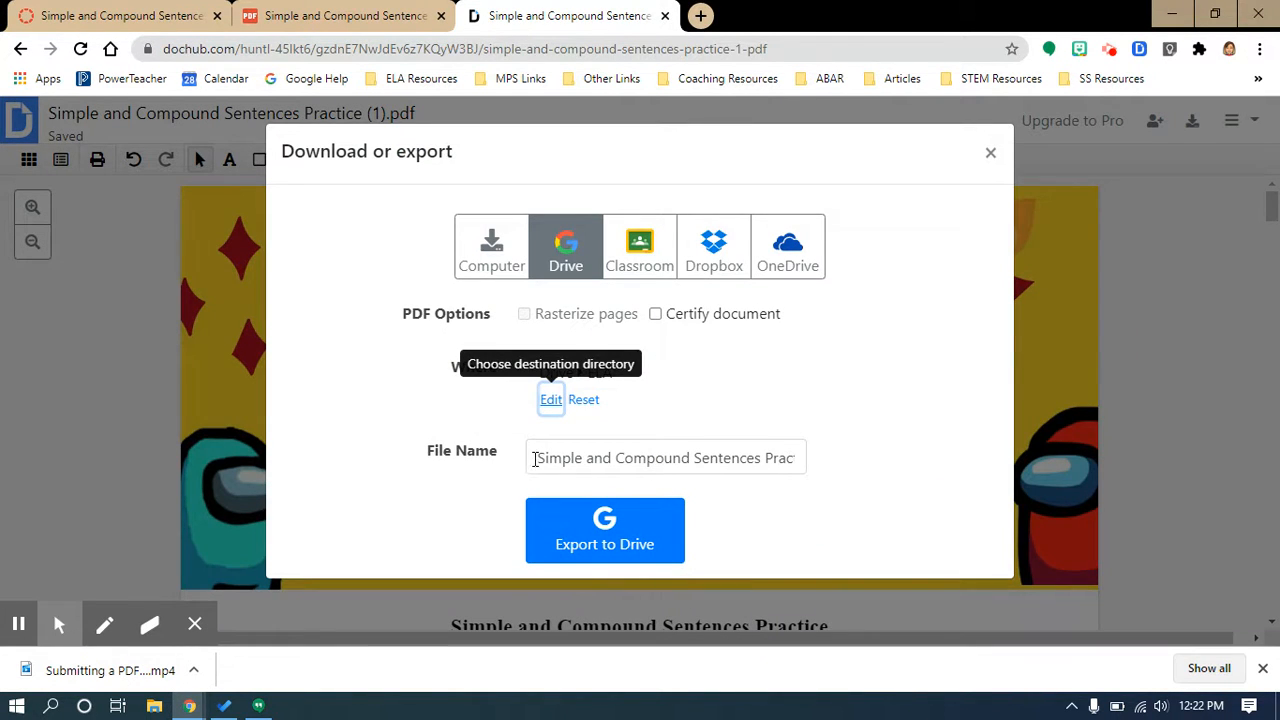
Step: Remove "(1).pdf" so the export file name reads Simple and Compound Sentences Practice
left_click_drag(535, 459, 845, 473)
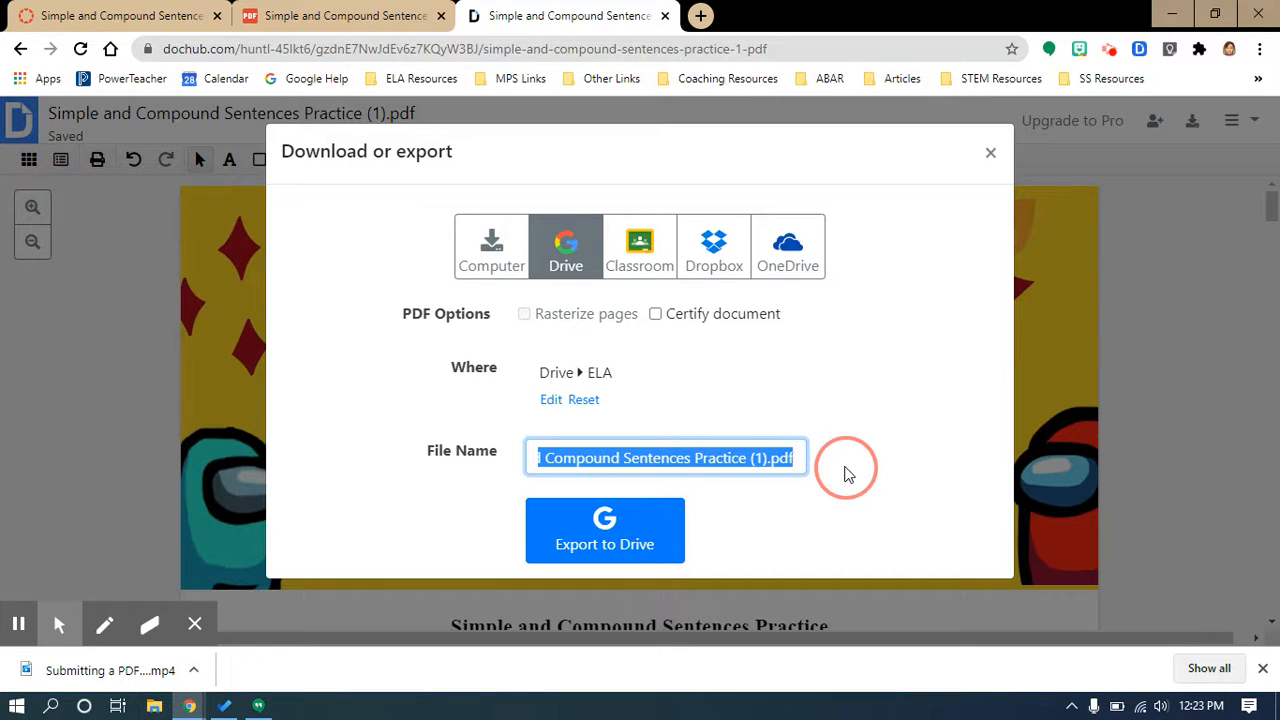
left_click(790, 463)
left_click_drag(790, 463, 753, 462)
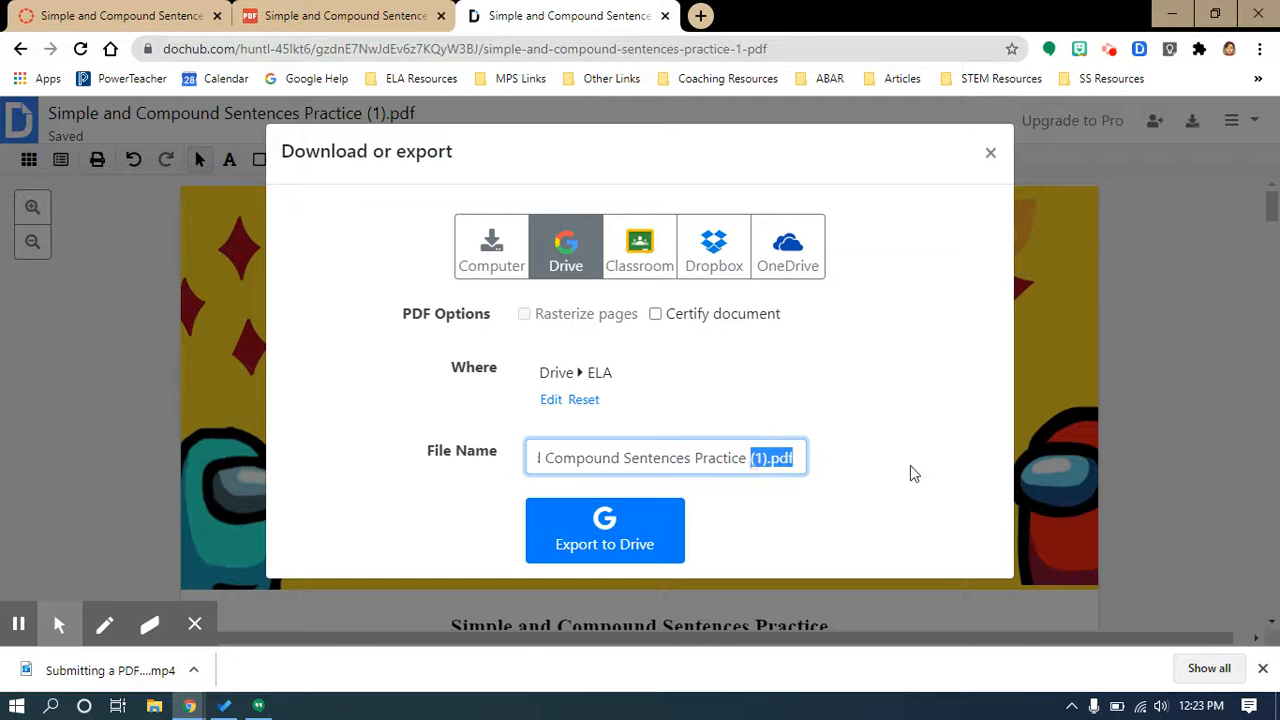
key("BackSpace")
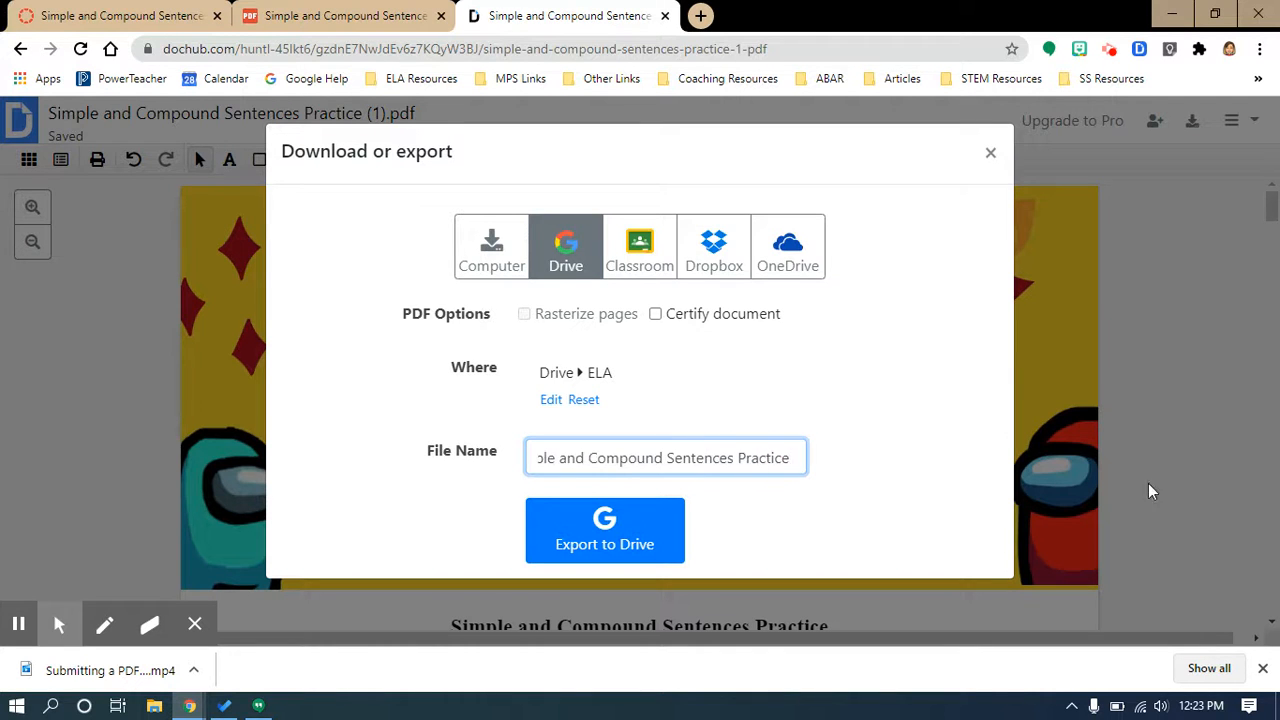
Step: Export the document to Google Drive and open the saved copy in Drive to review the filled answer
left_click(600, 542)
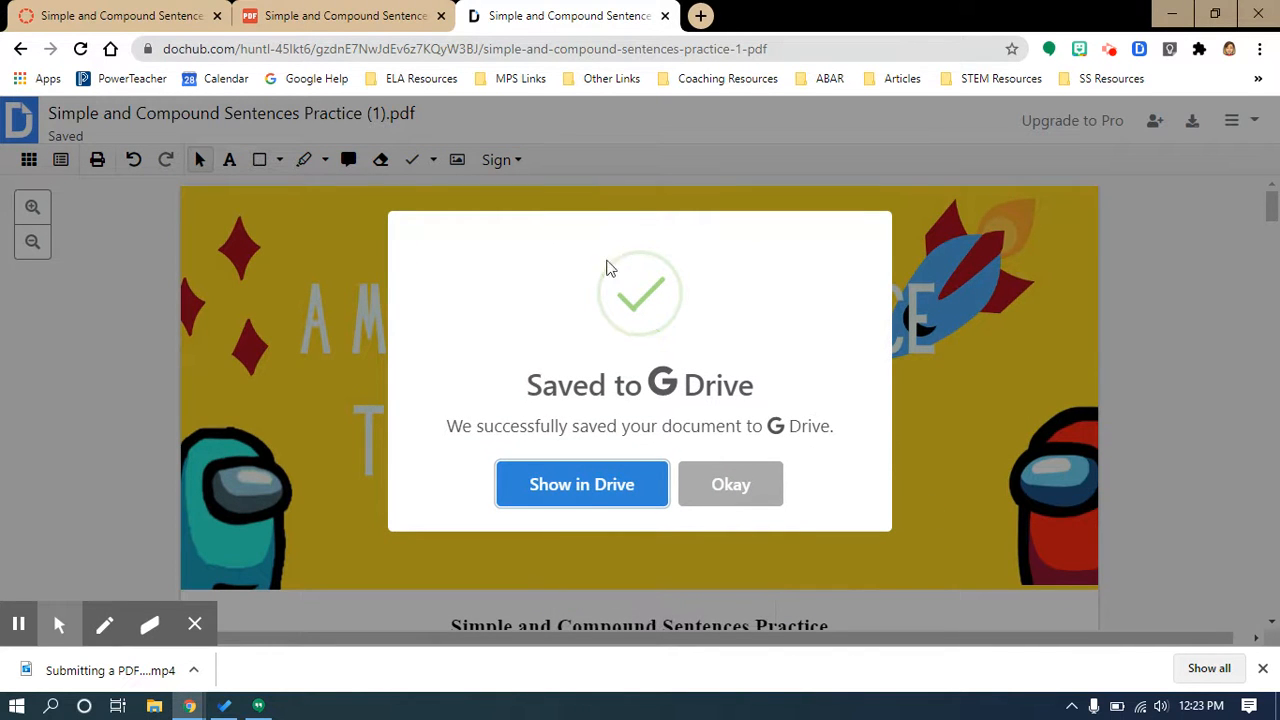
left_click(597, 487)
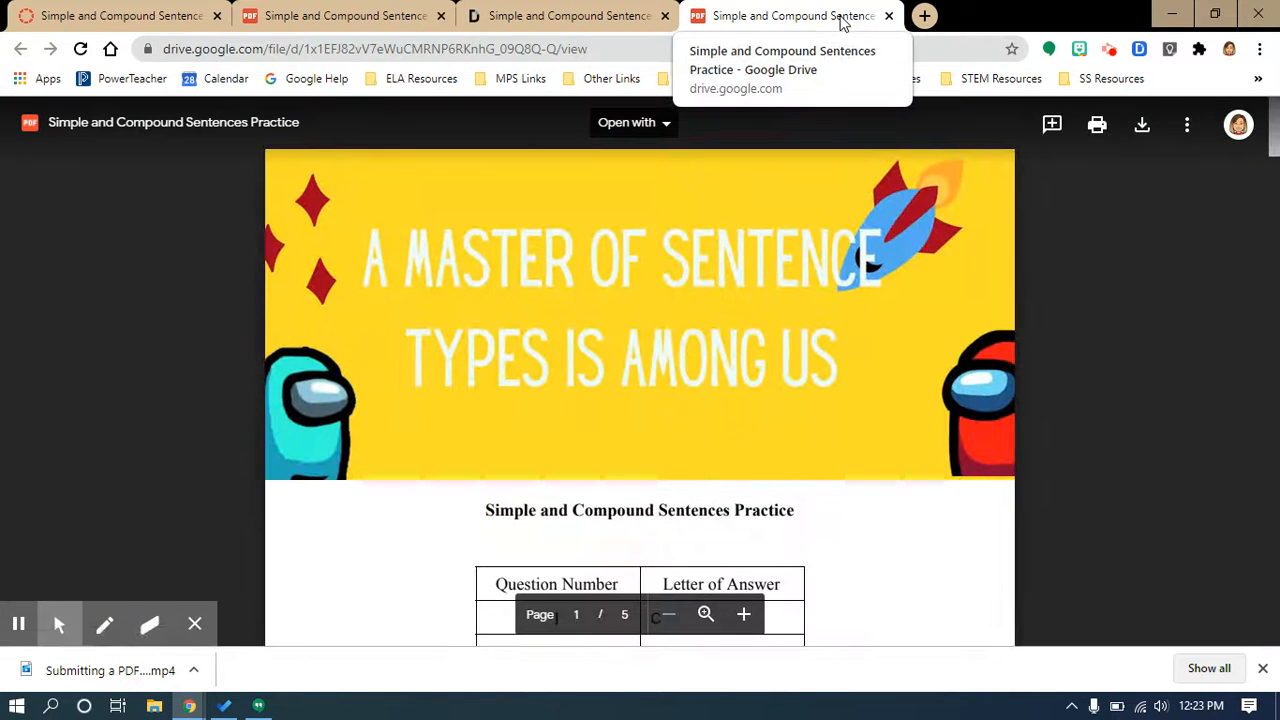
scroll(754, 301, "down", 3)
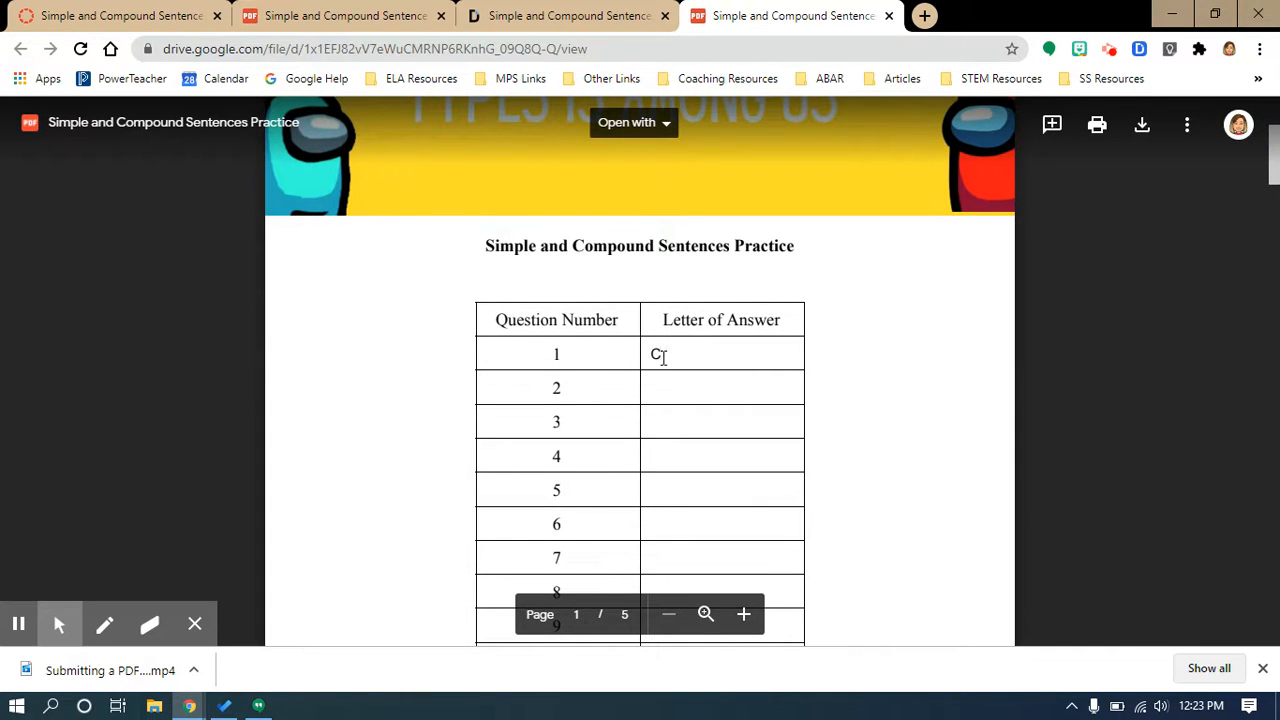
Step: Return to the Canvas assignment, start a submission, and choose Google Drive as the submission source
left_click(610, 12)
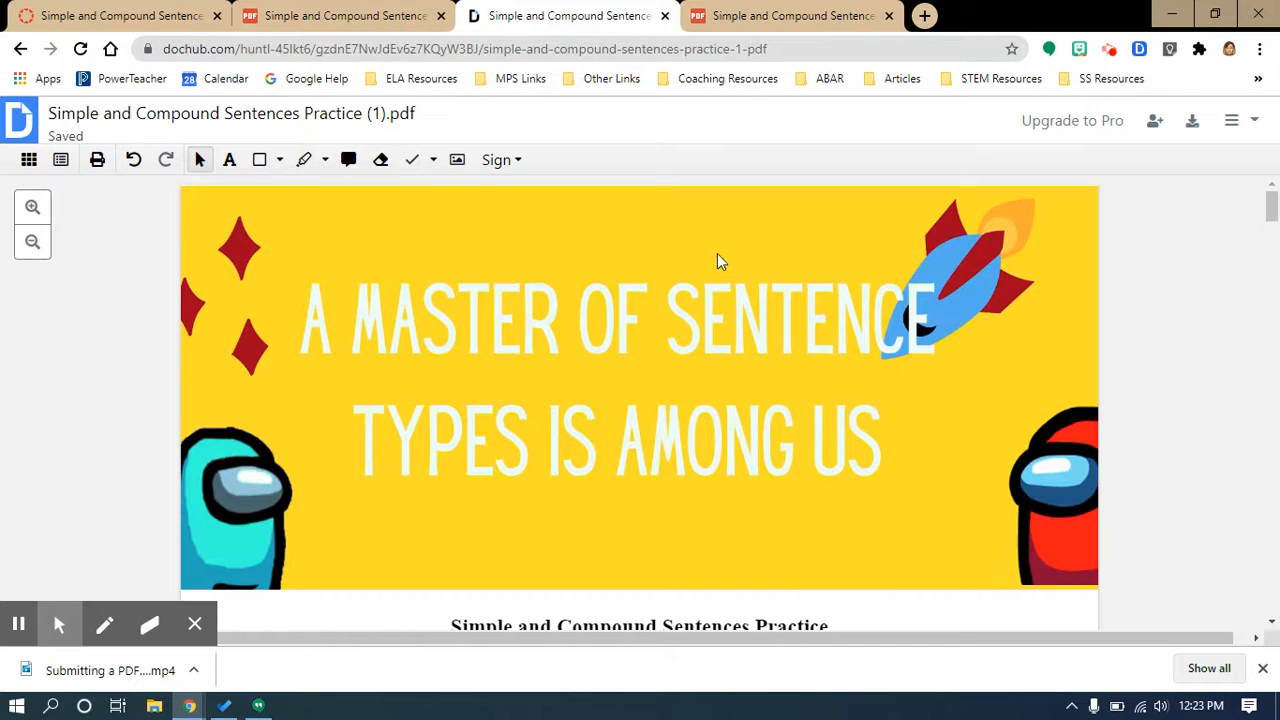
left_click(84, 18)
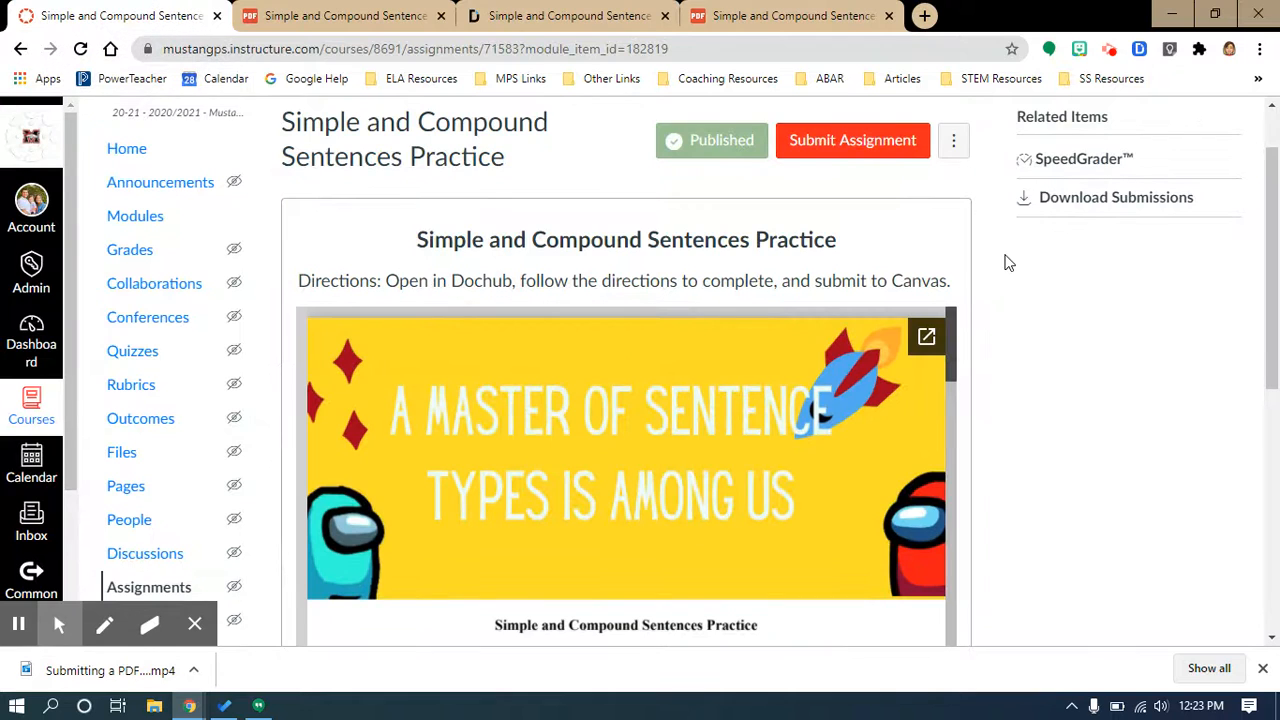
left_click(855, 142)
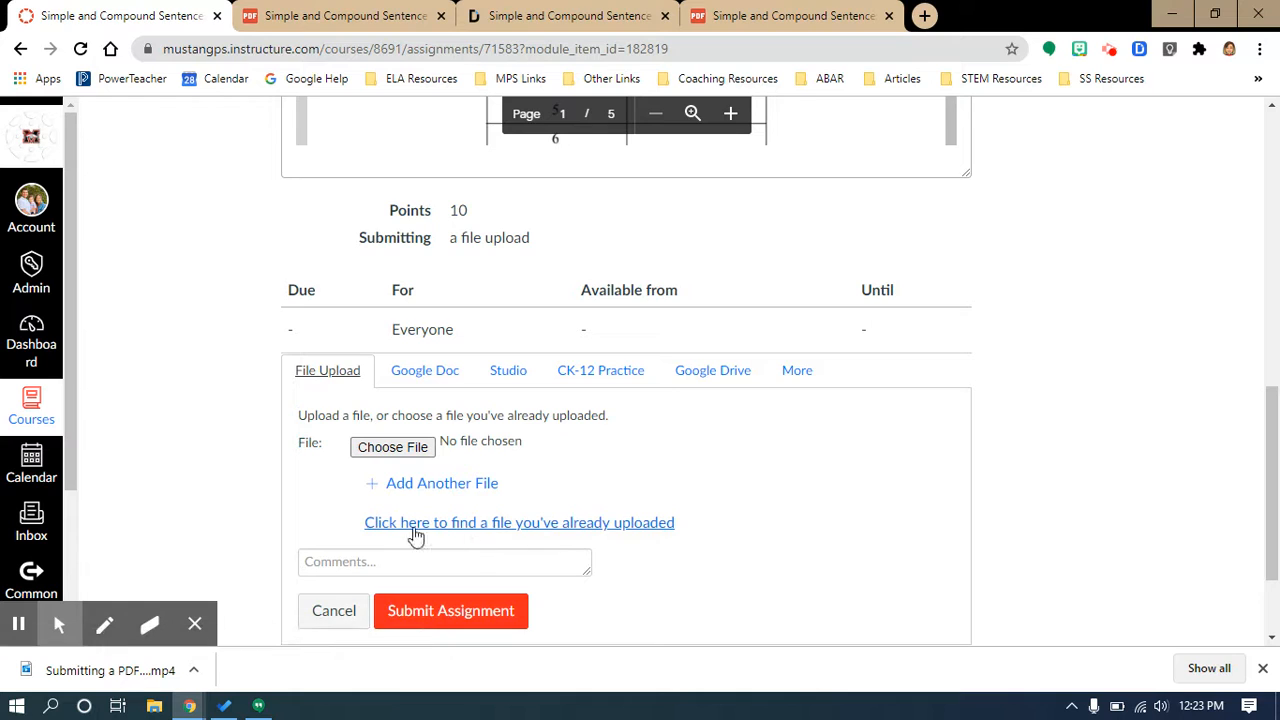
left_click(713, 375)
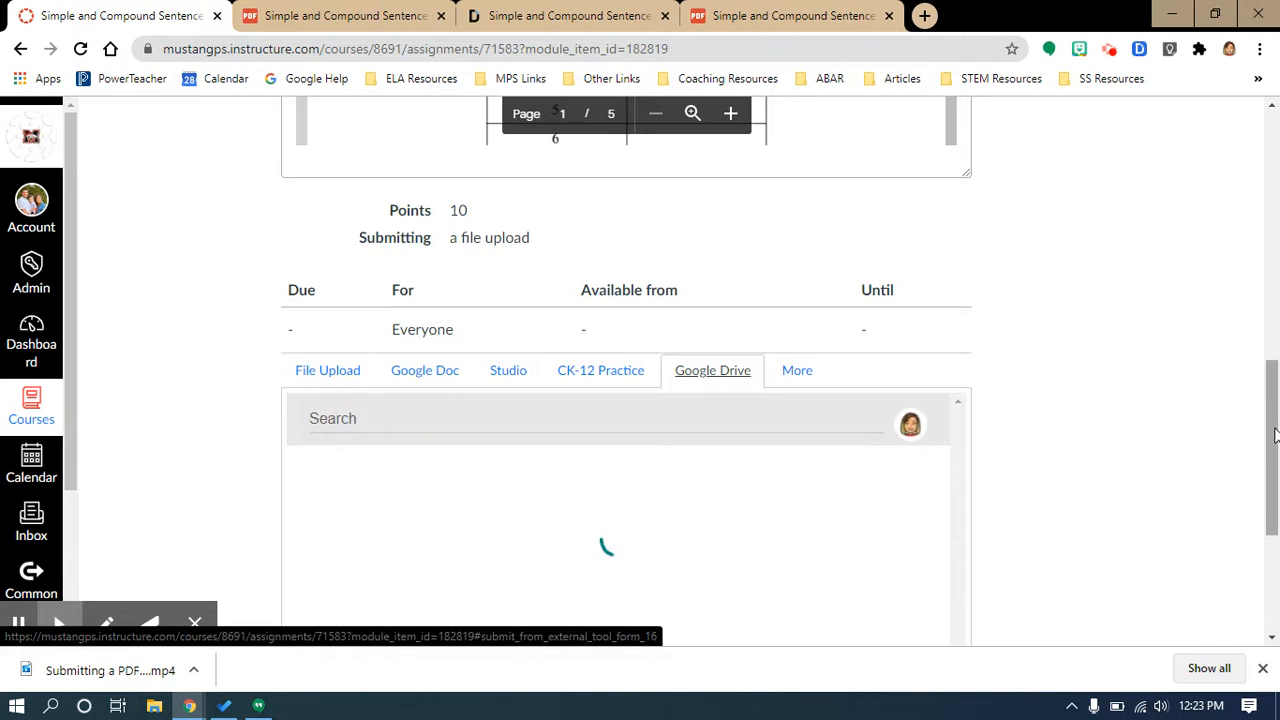
Step: Browse the Canvas Student and ELA Drive folders in the picker, then return to the root folder
scroll(1270, 430, "down", 3)
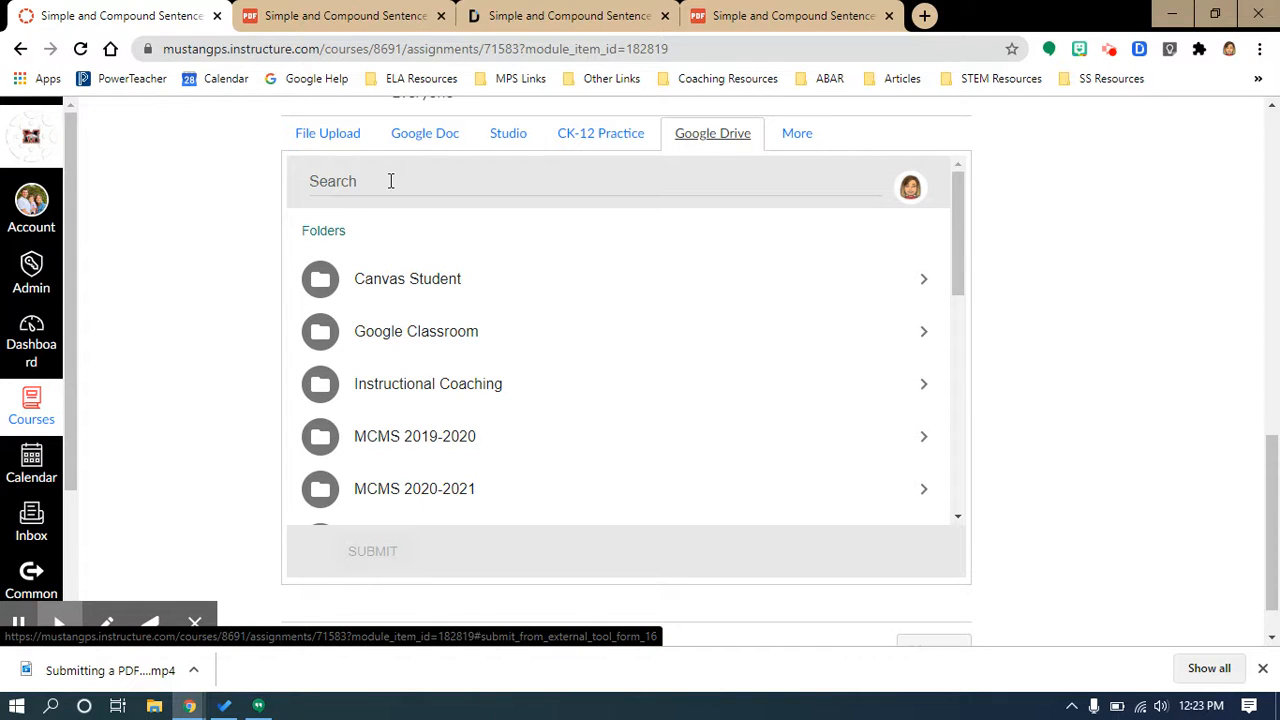
left_click(921, 280)
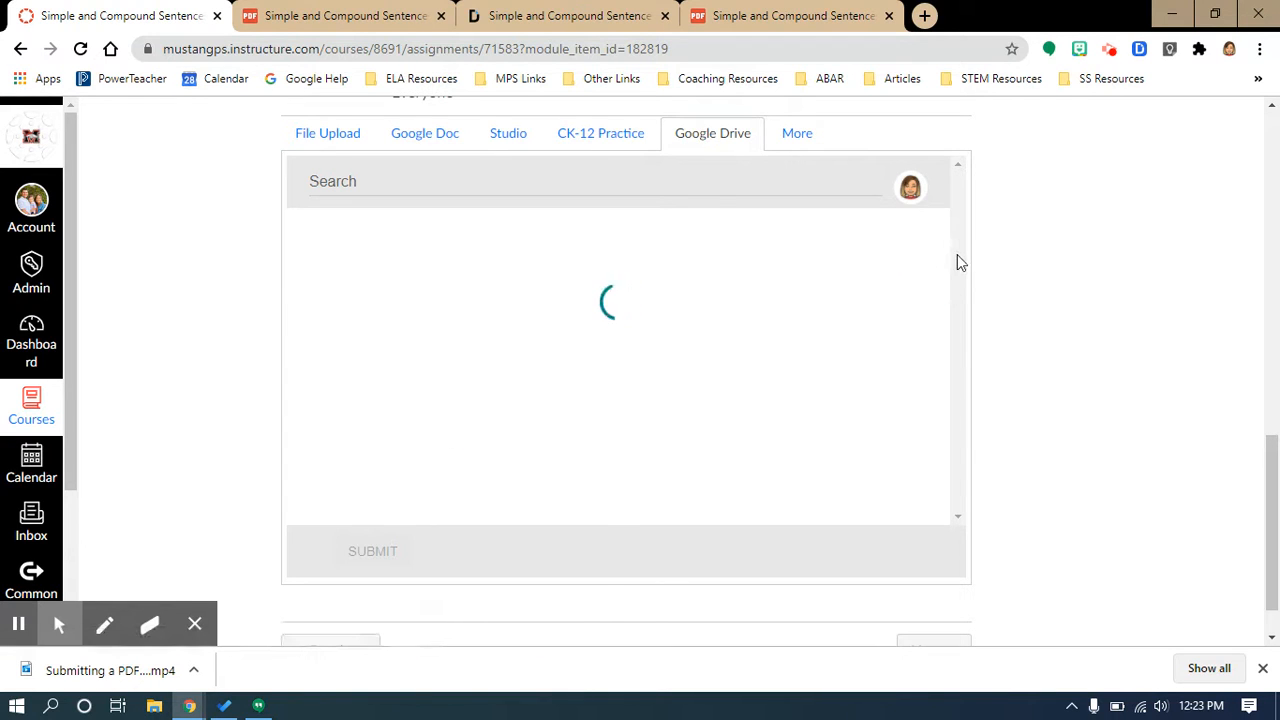
left_click_drag(957, 262, 957, 322)
left_click(925, 295)
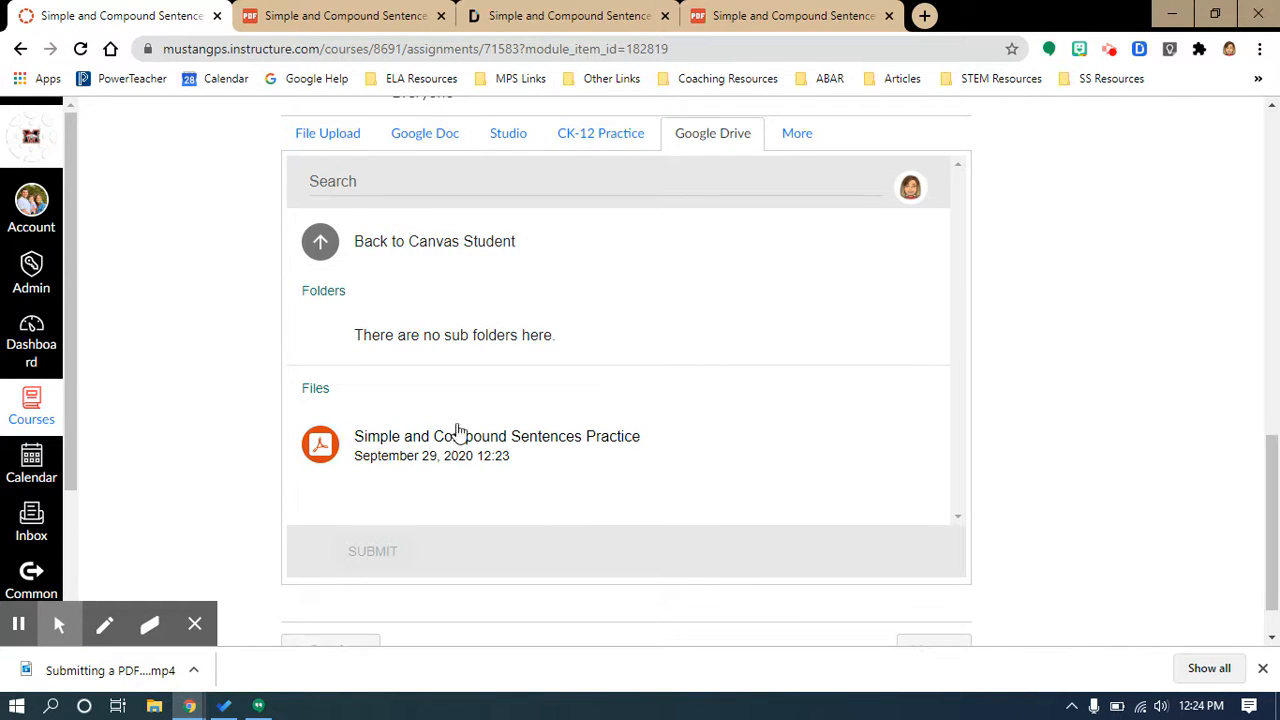
left_click(321, 245)
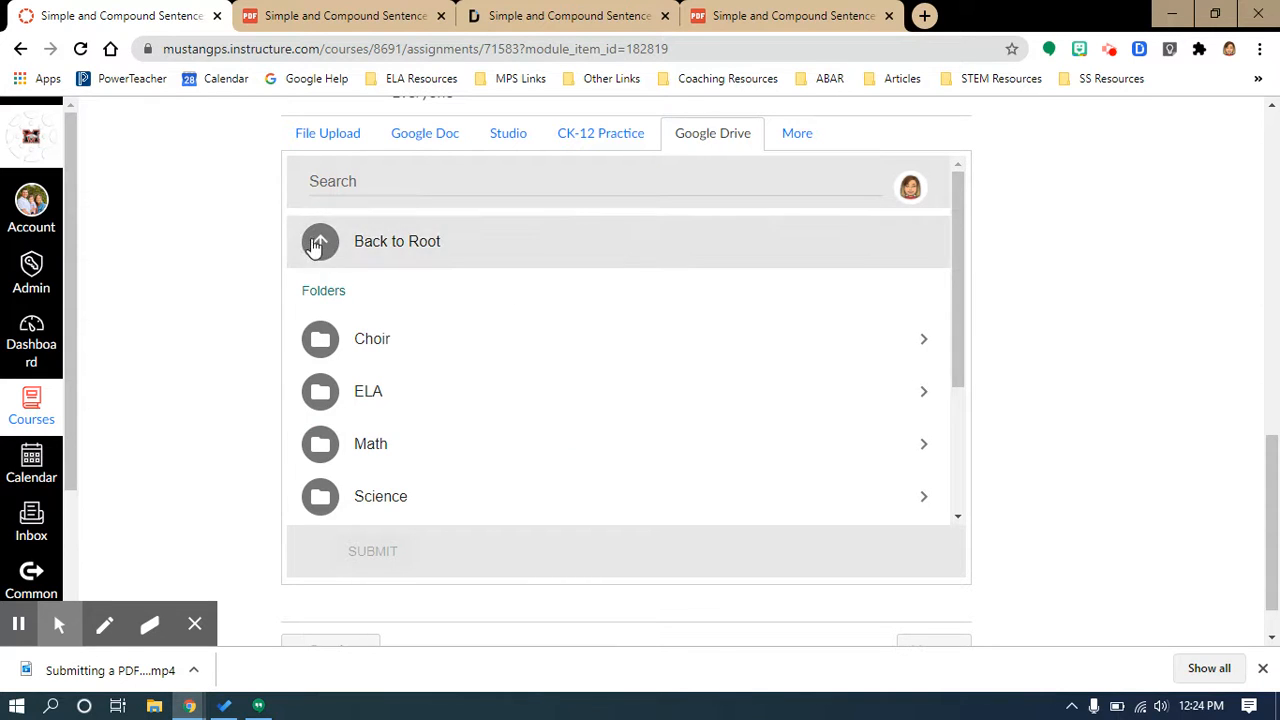
left_click(320, 246)
Step: Search the Drive picker for "simple and compound sent" and attach the Simple and Compound Sentences Practice PDF from September 29, 12:23
left_click(367, 178)
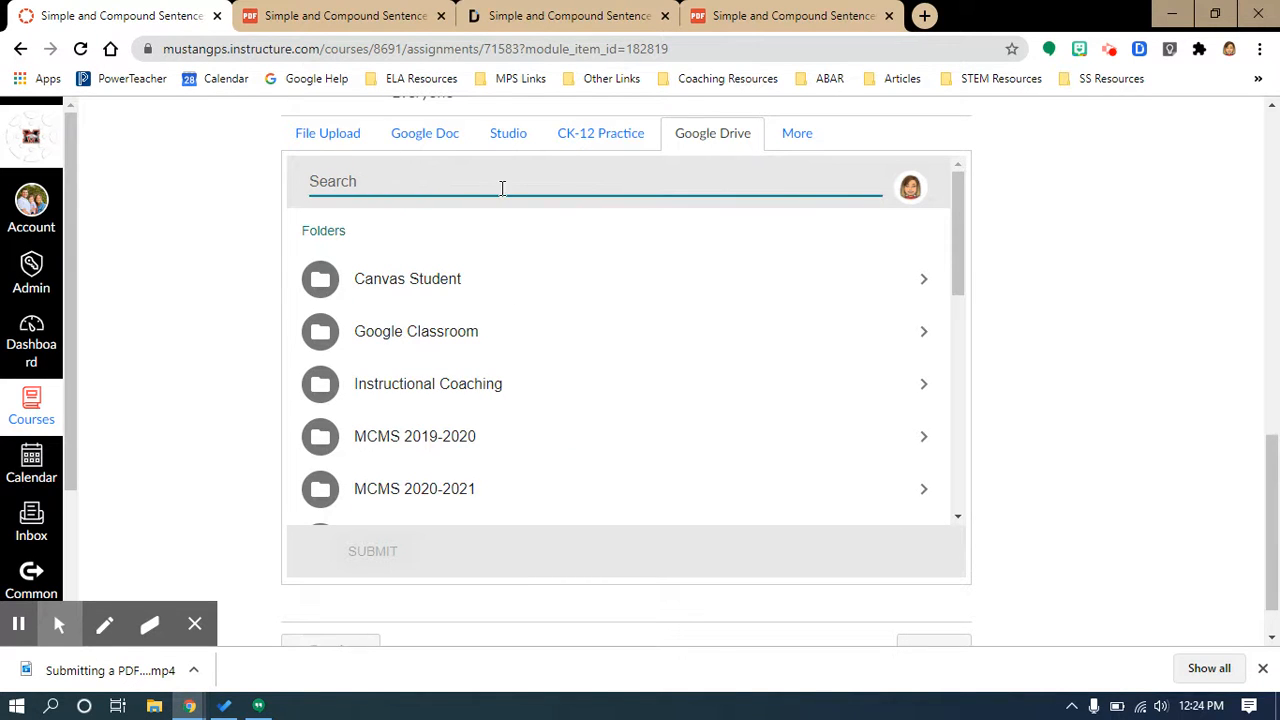
type("simple and compound sete")
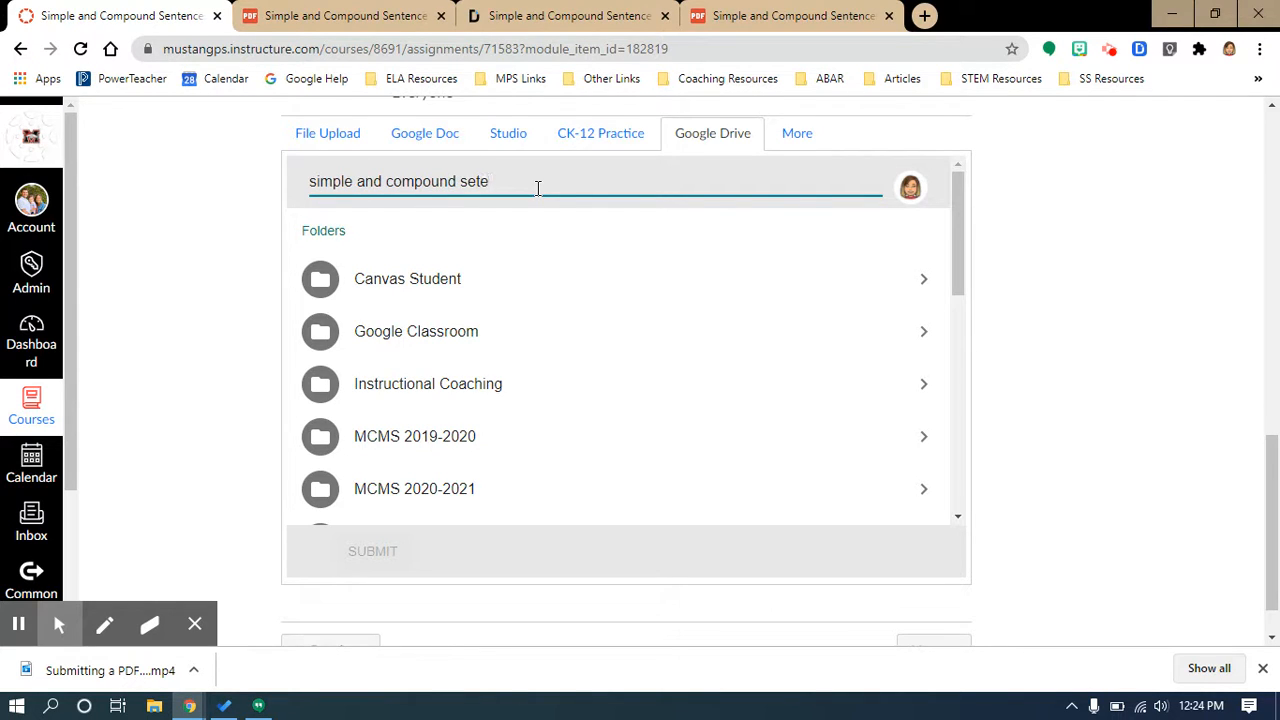
key("BackSpace")
key("BackSpace")
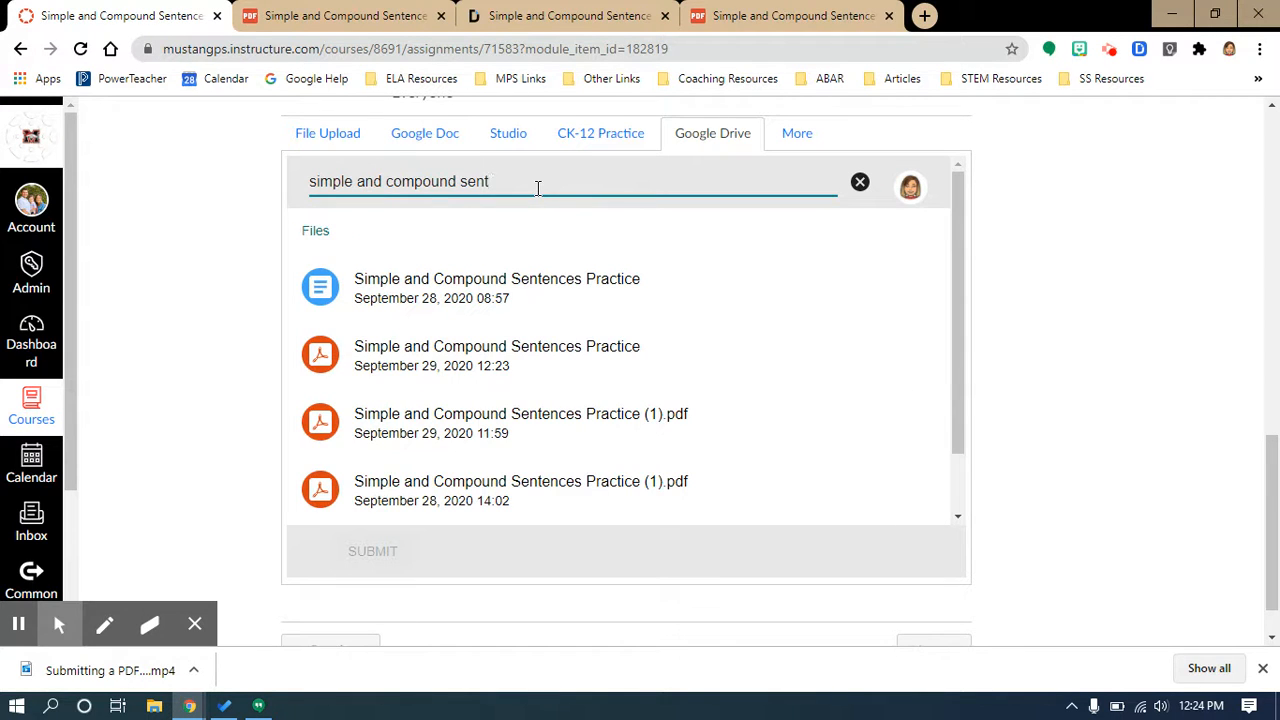
left_click(460, 362)
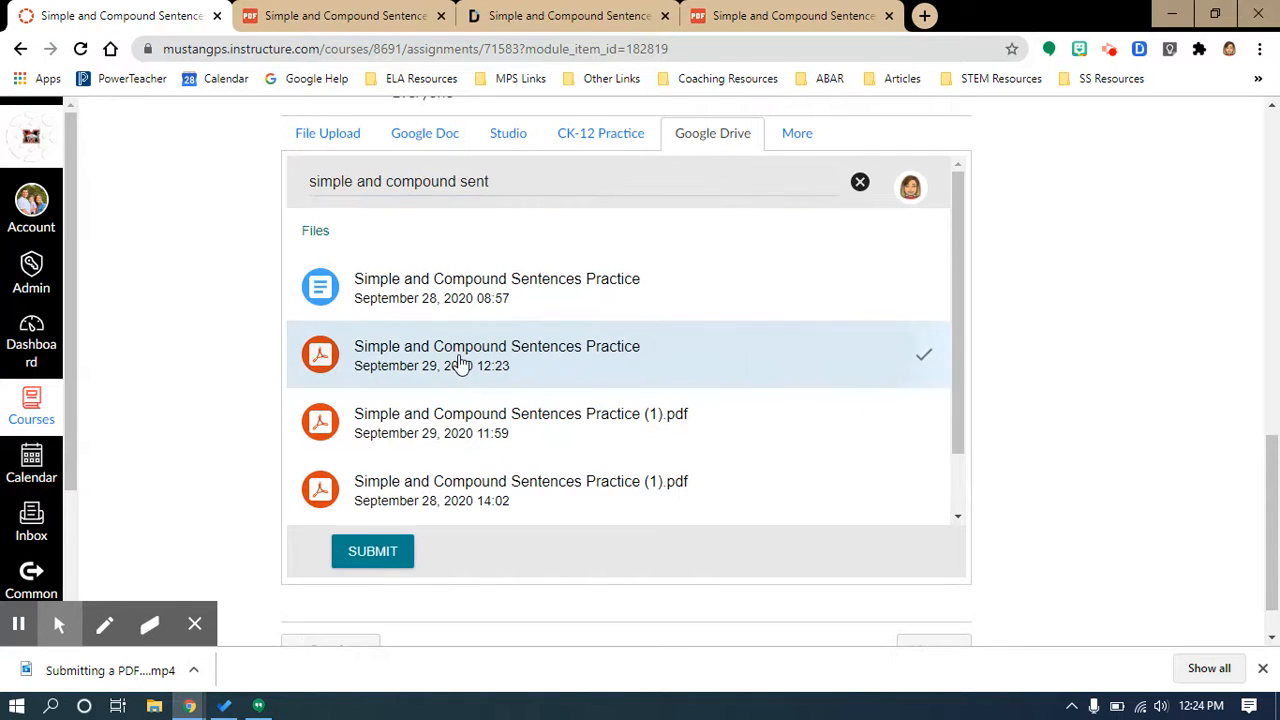
left_click(380, 552)
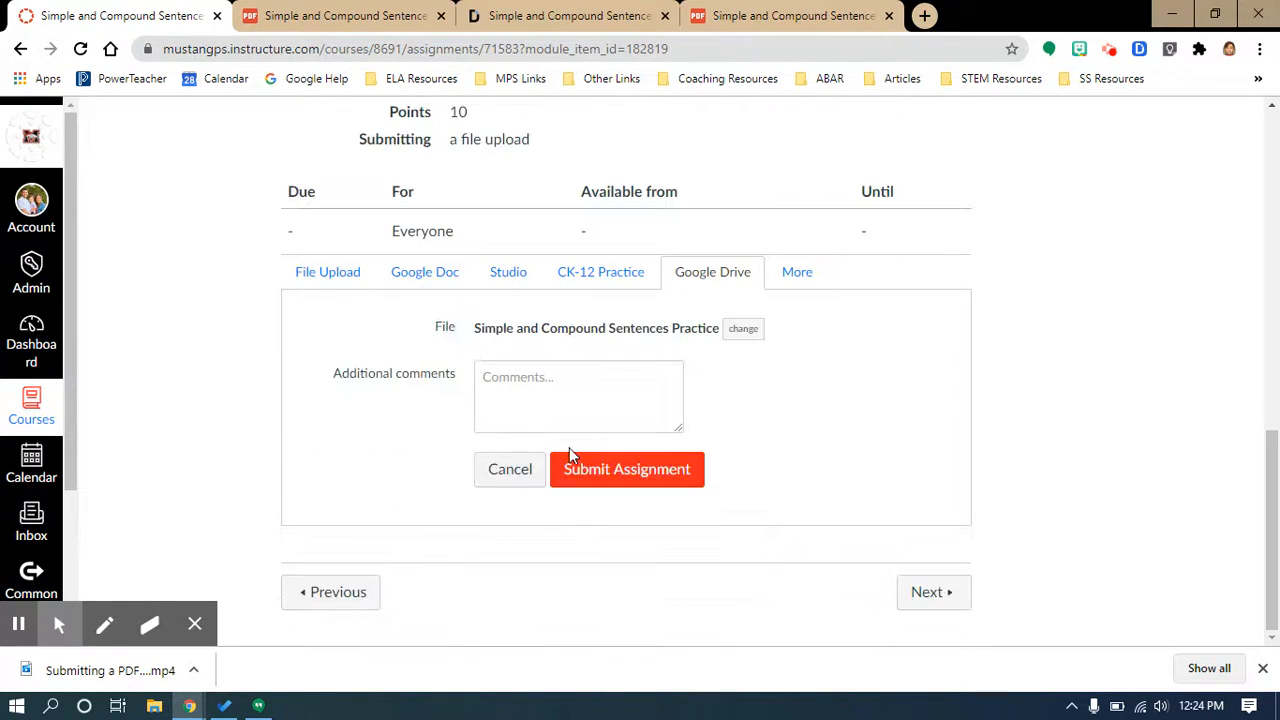
Step: Submit the assignment and acknowledge the processing notice
left_click(631, 485)
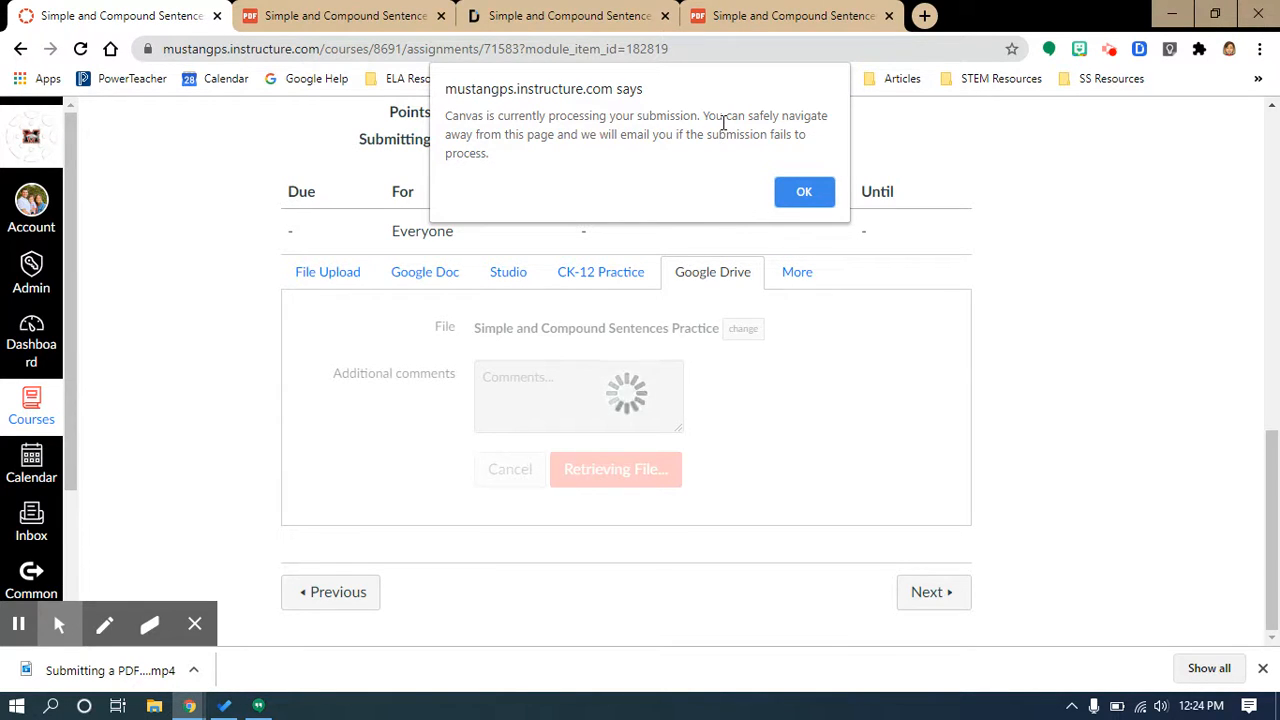
left_click(803, 193)
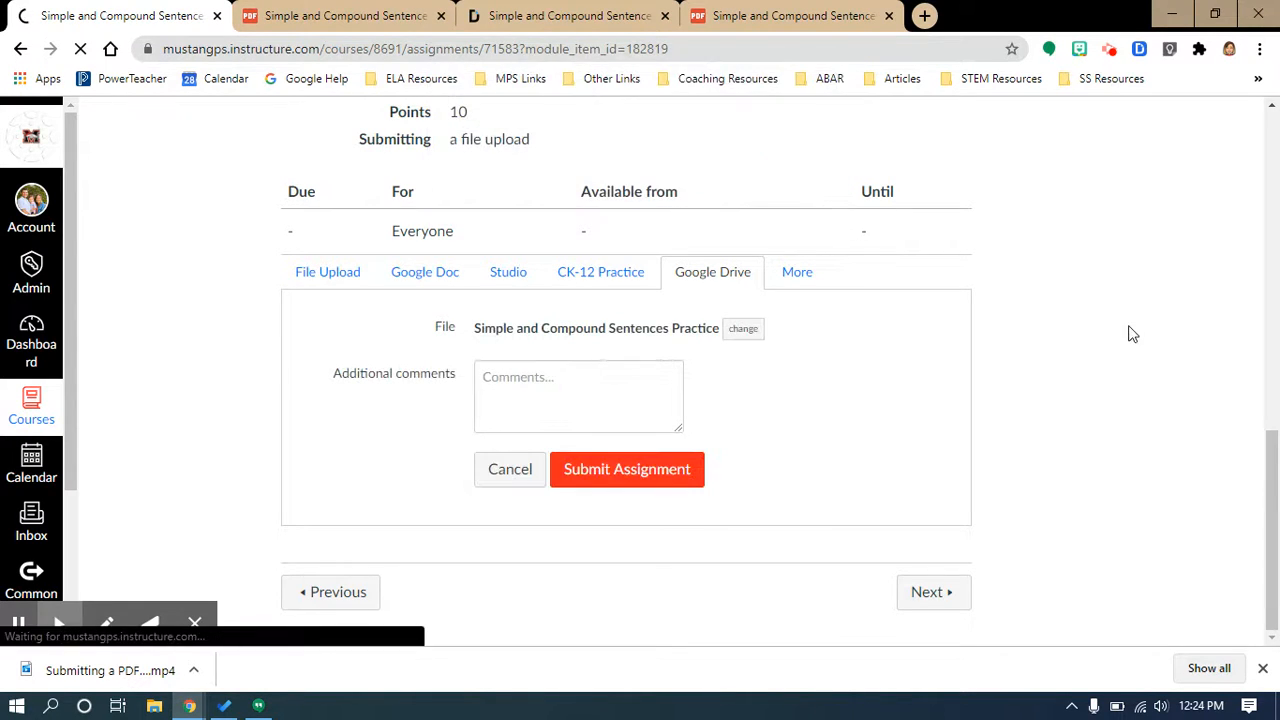
scroll(1130, 525, "down", 7)
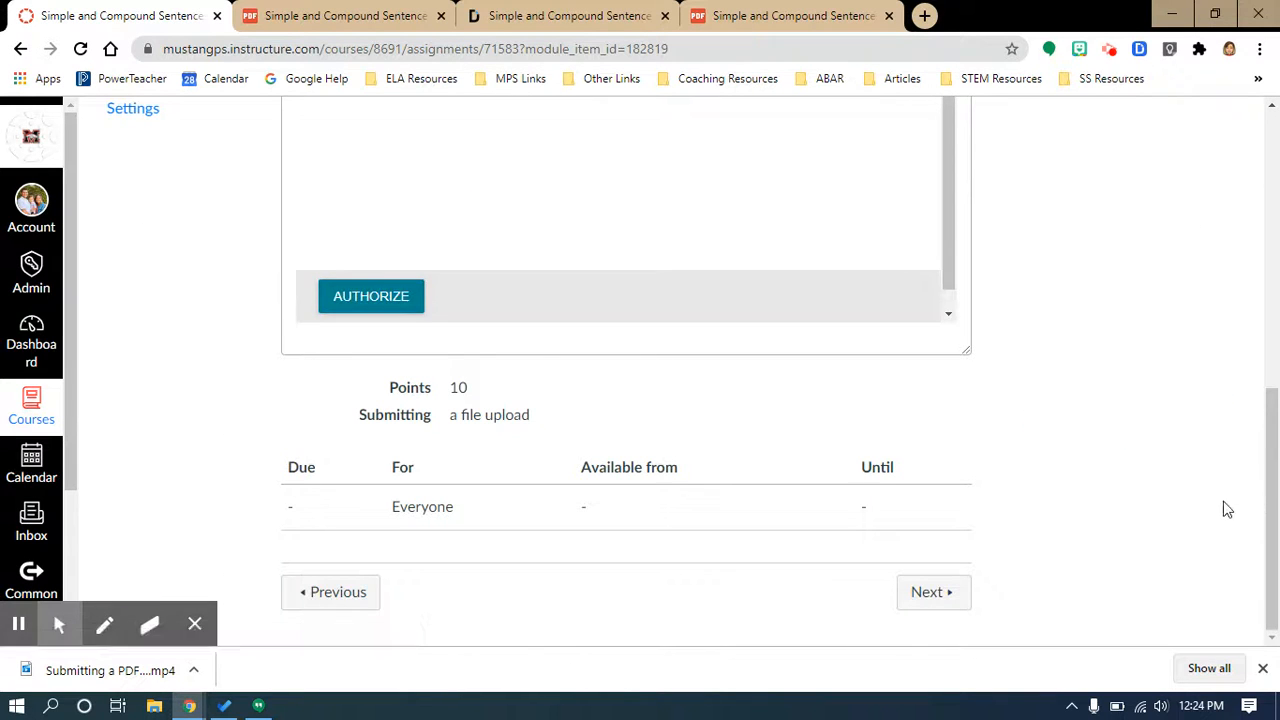